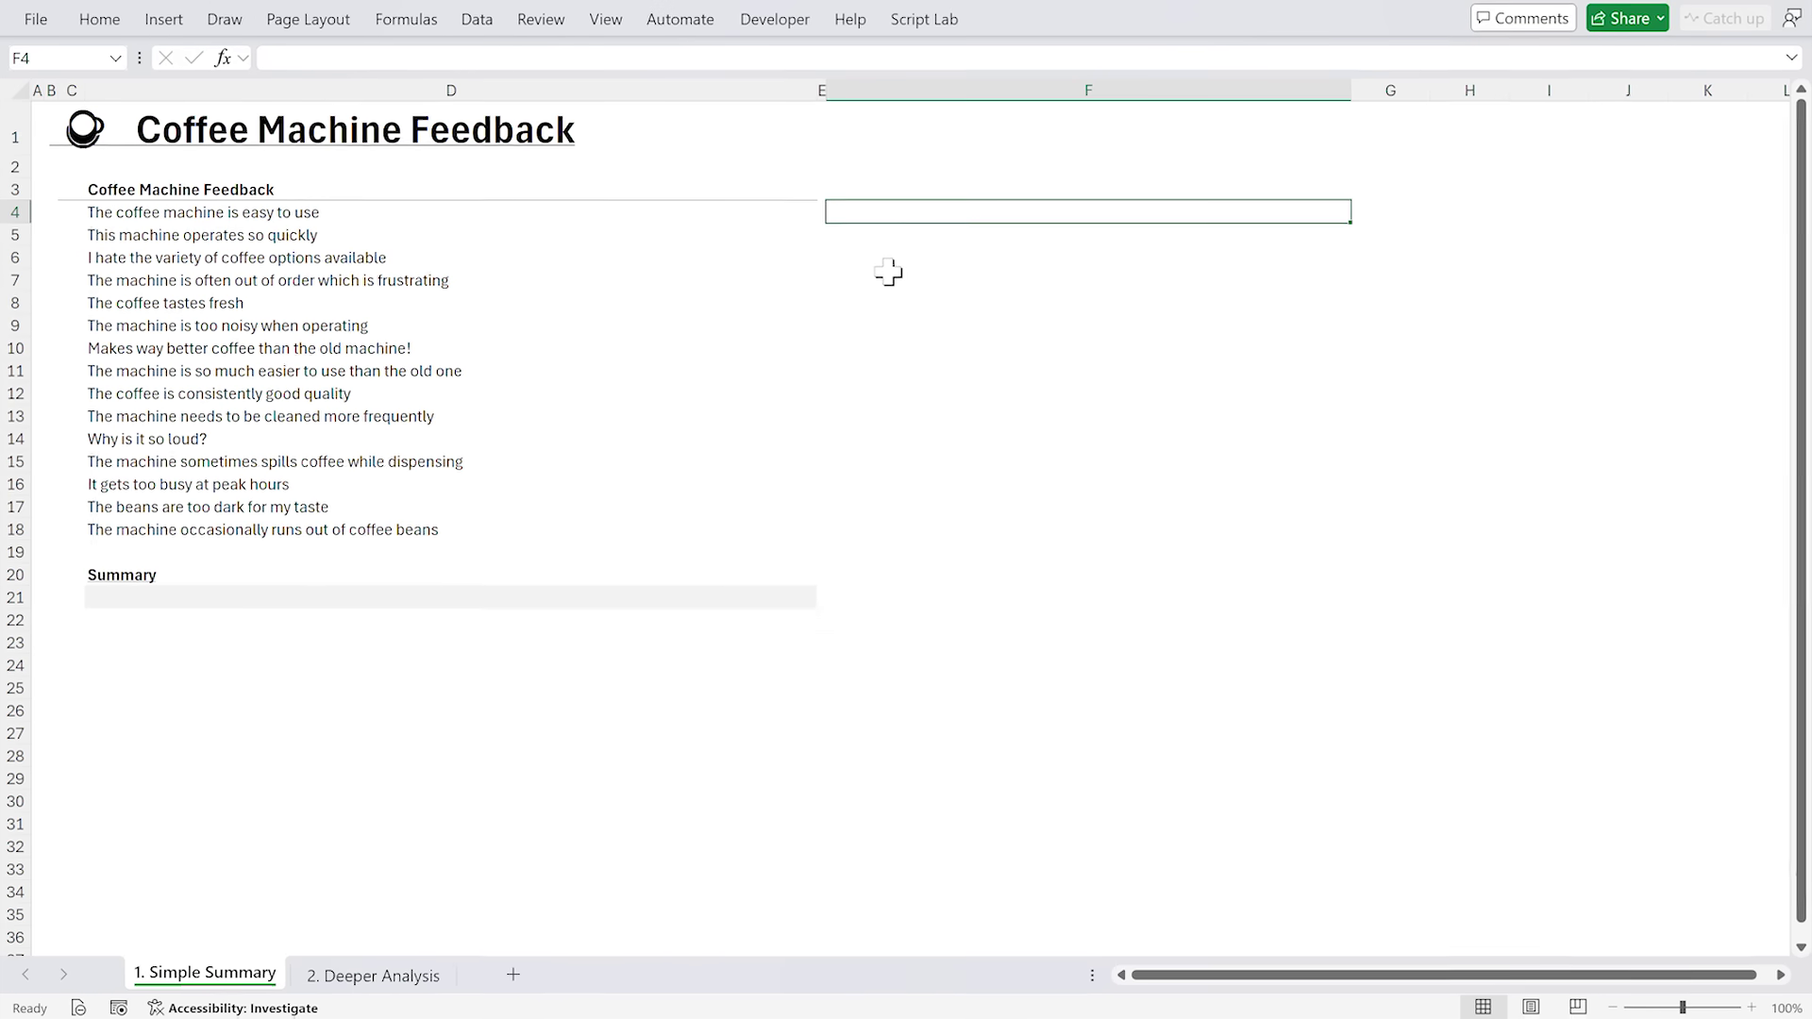
Step: Enter =COPILOT("Summarize this feedback into a paragraph", D4:D18) in D21 and autofit row 21
{"action": "type", "text": "=cop"}
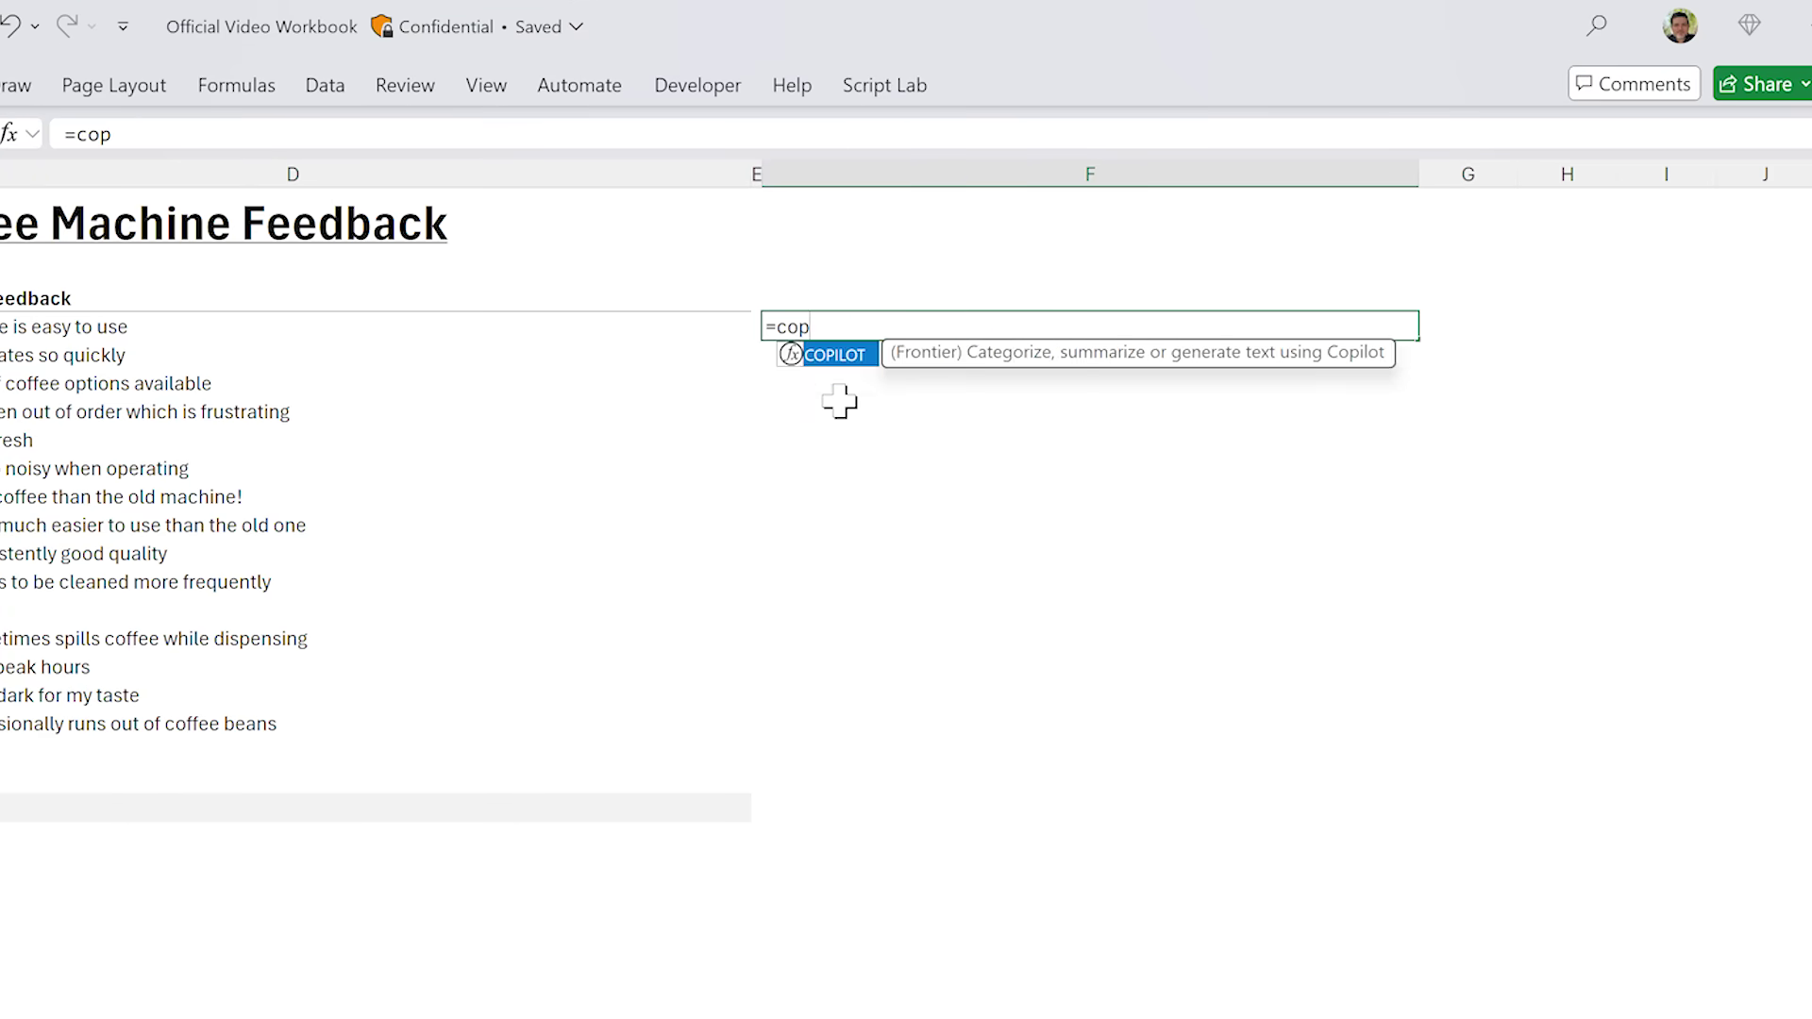
{"action": "key", "text": "Tab"}
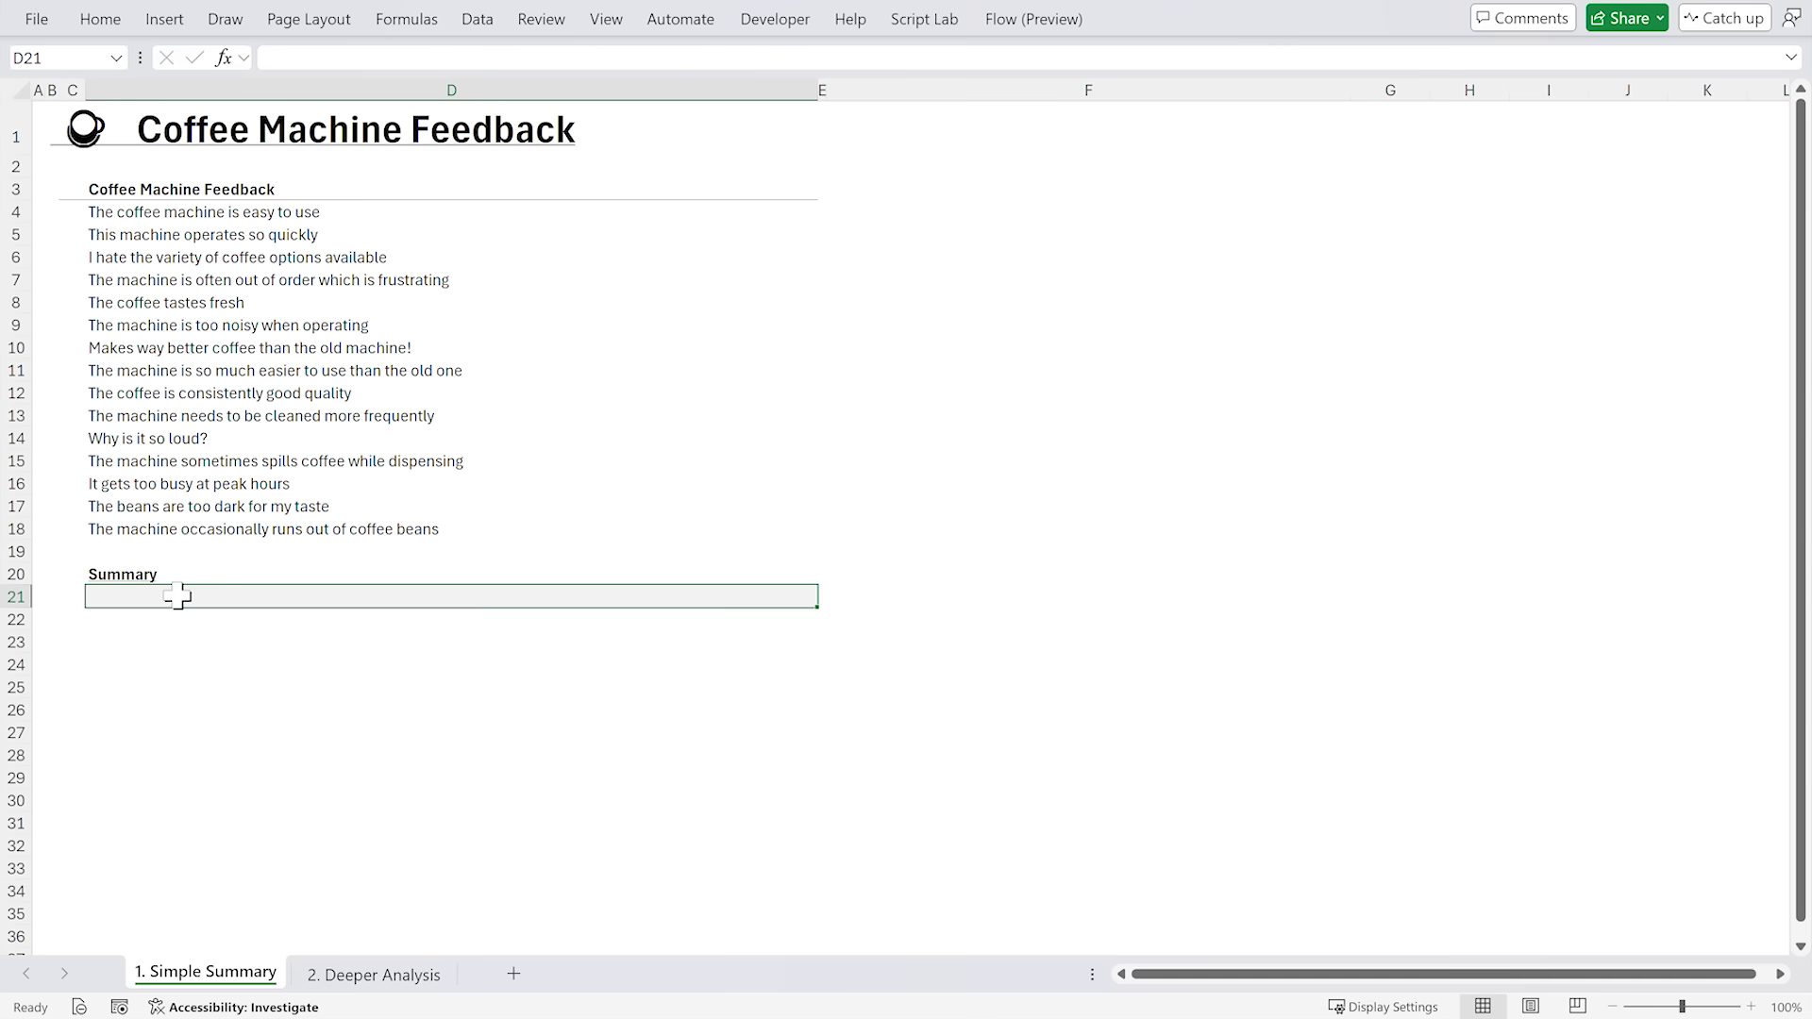
{"action": "type", "text": "=cop"}
{"action": "key", "text": "Tab"}
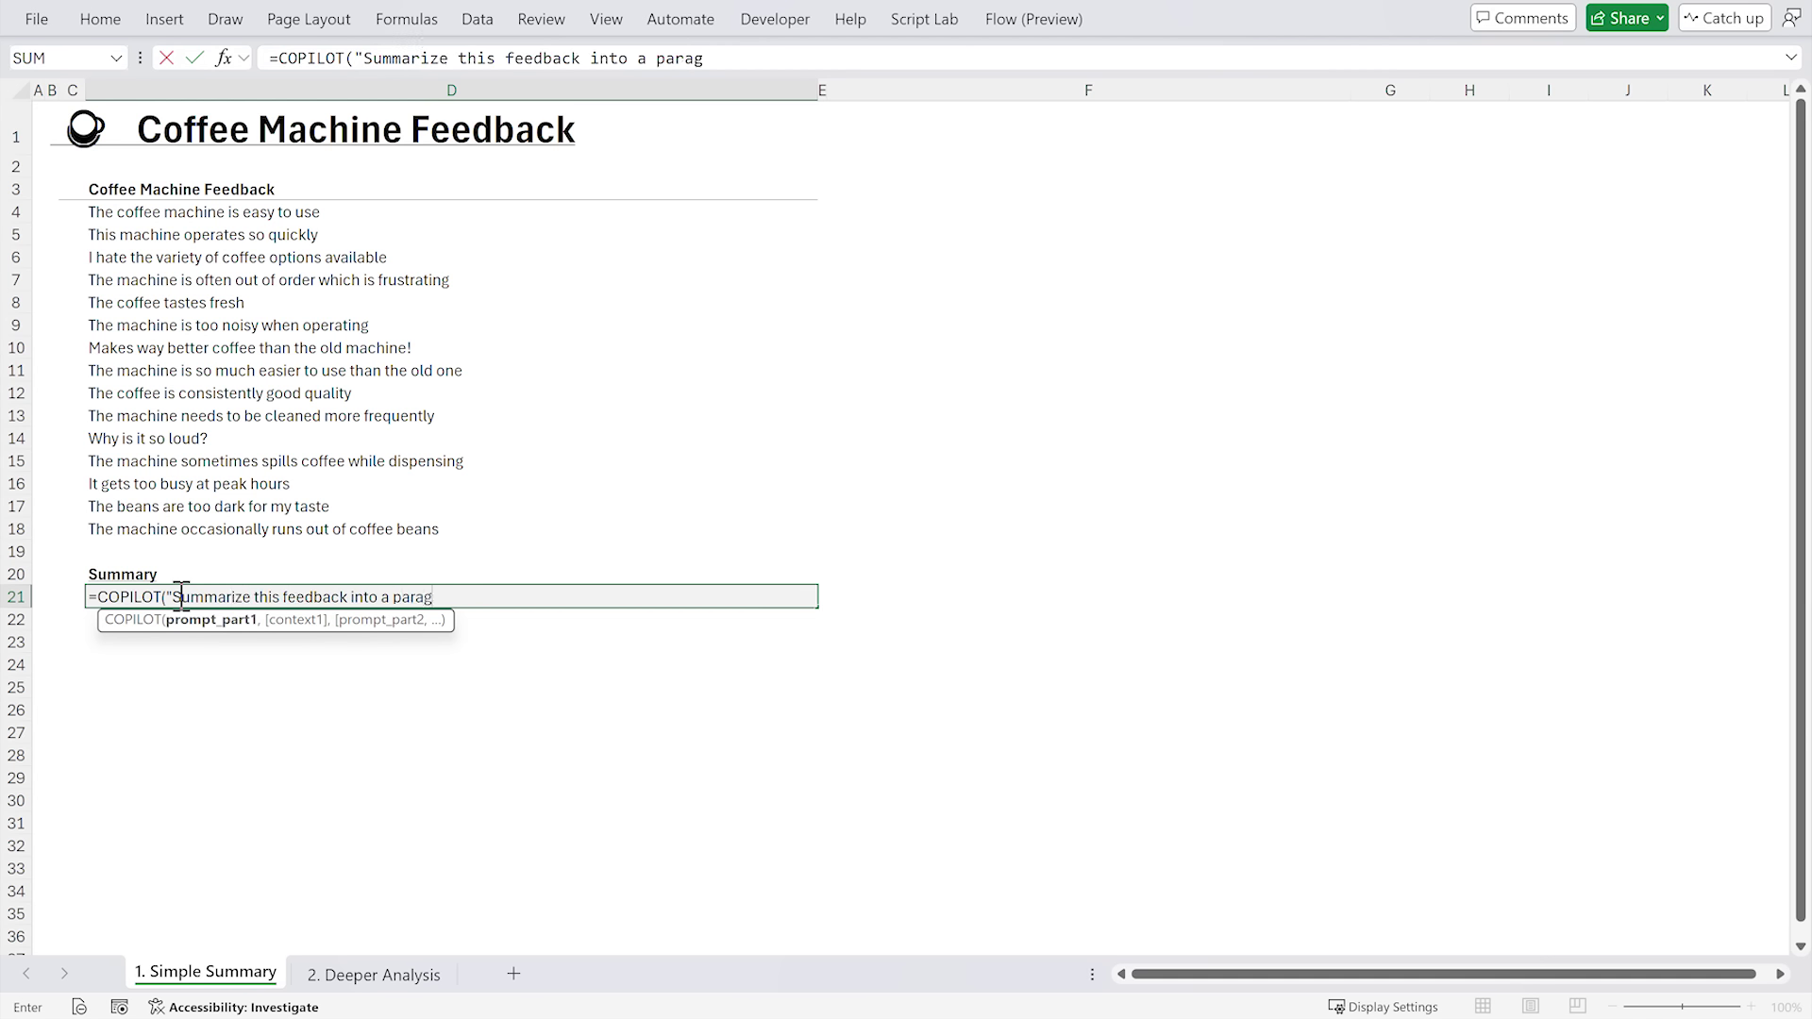
{"action": "type", "text": ","}
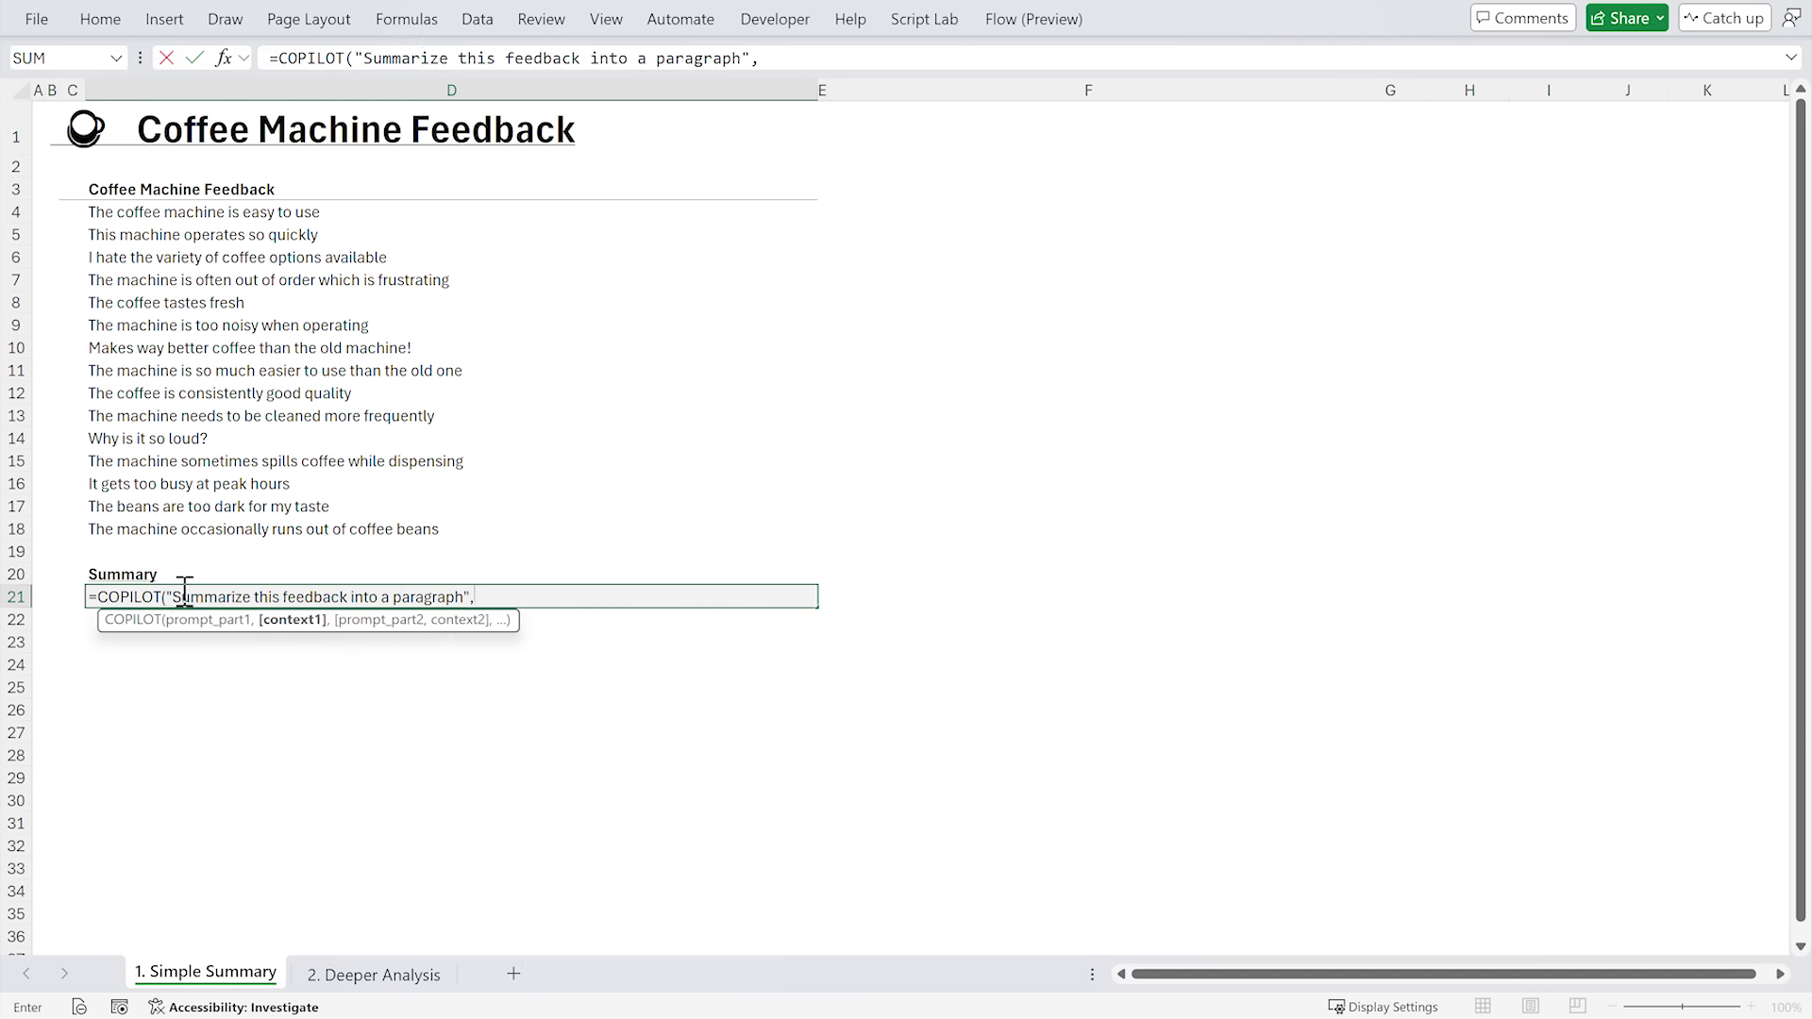
{"action": "left_click_drag", "start_coordinate": [252, 214], "coordinate": [227, 531]}
{"action": "key", "text": "Return"}
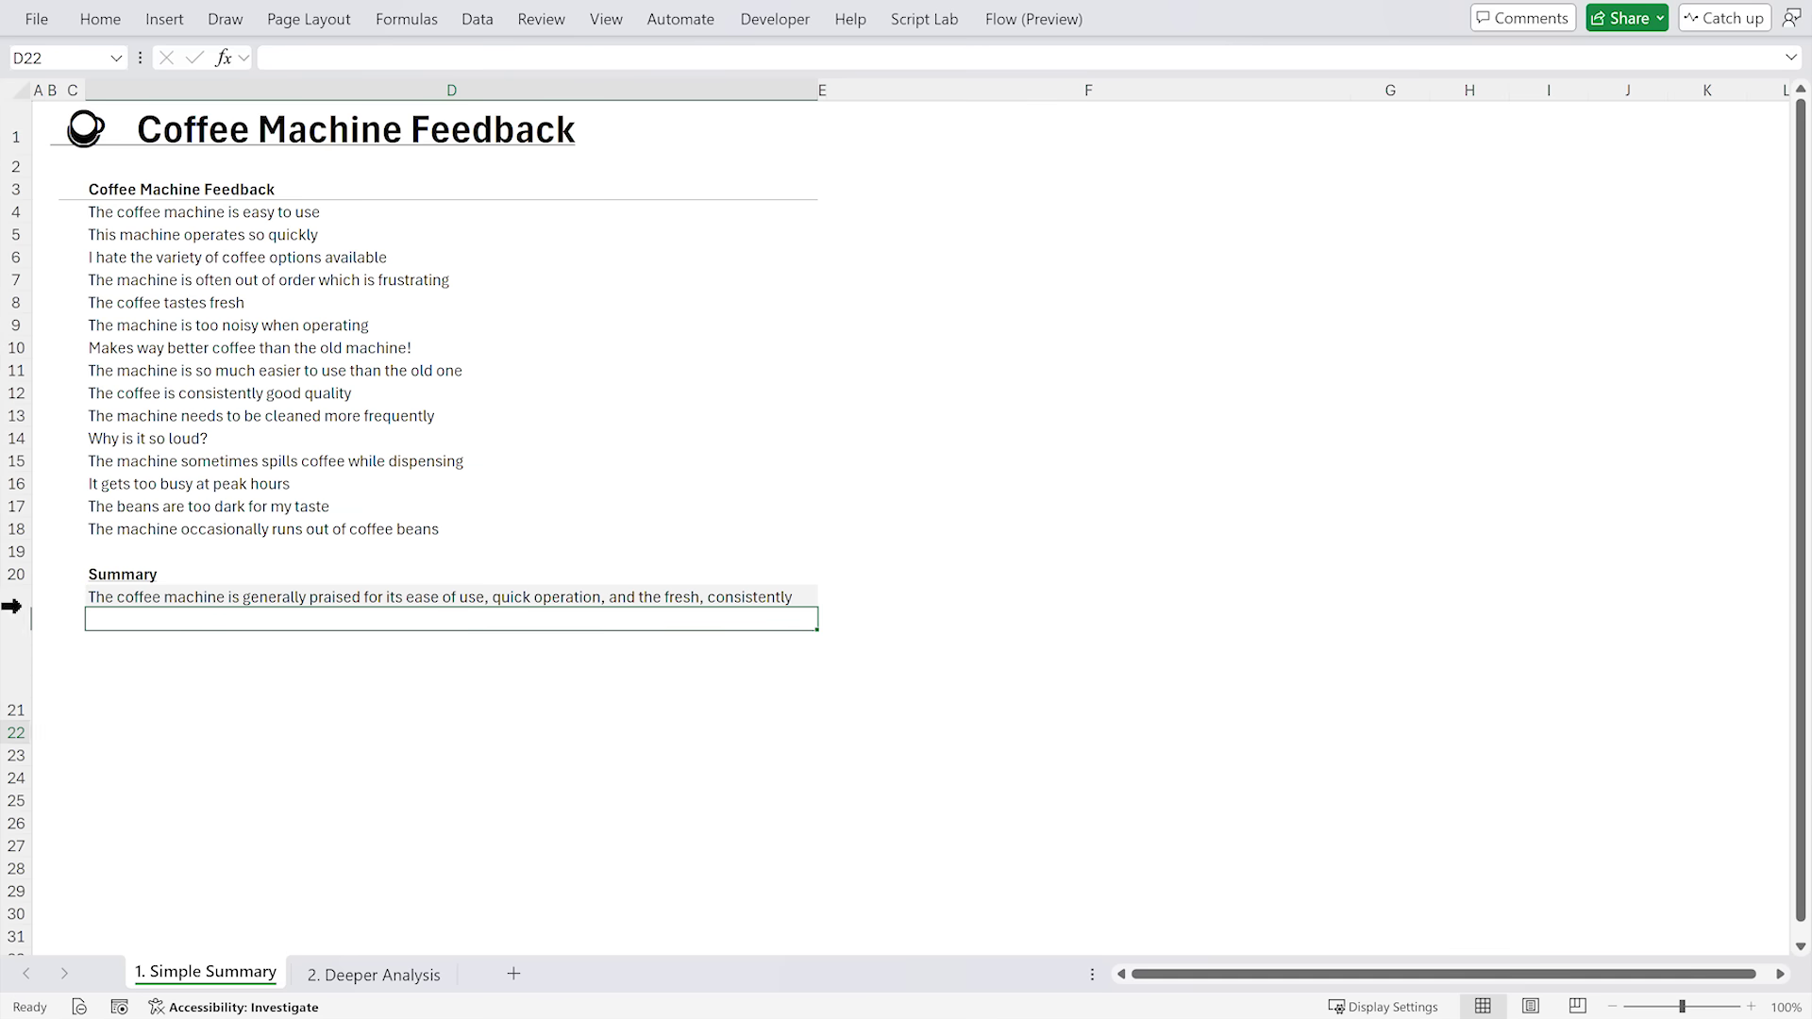
{"action": "double_click", "coordinate": [13, 608]}
{"action": "left_click", "coordinate": [451, 667]}
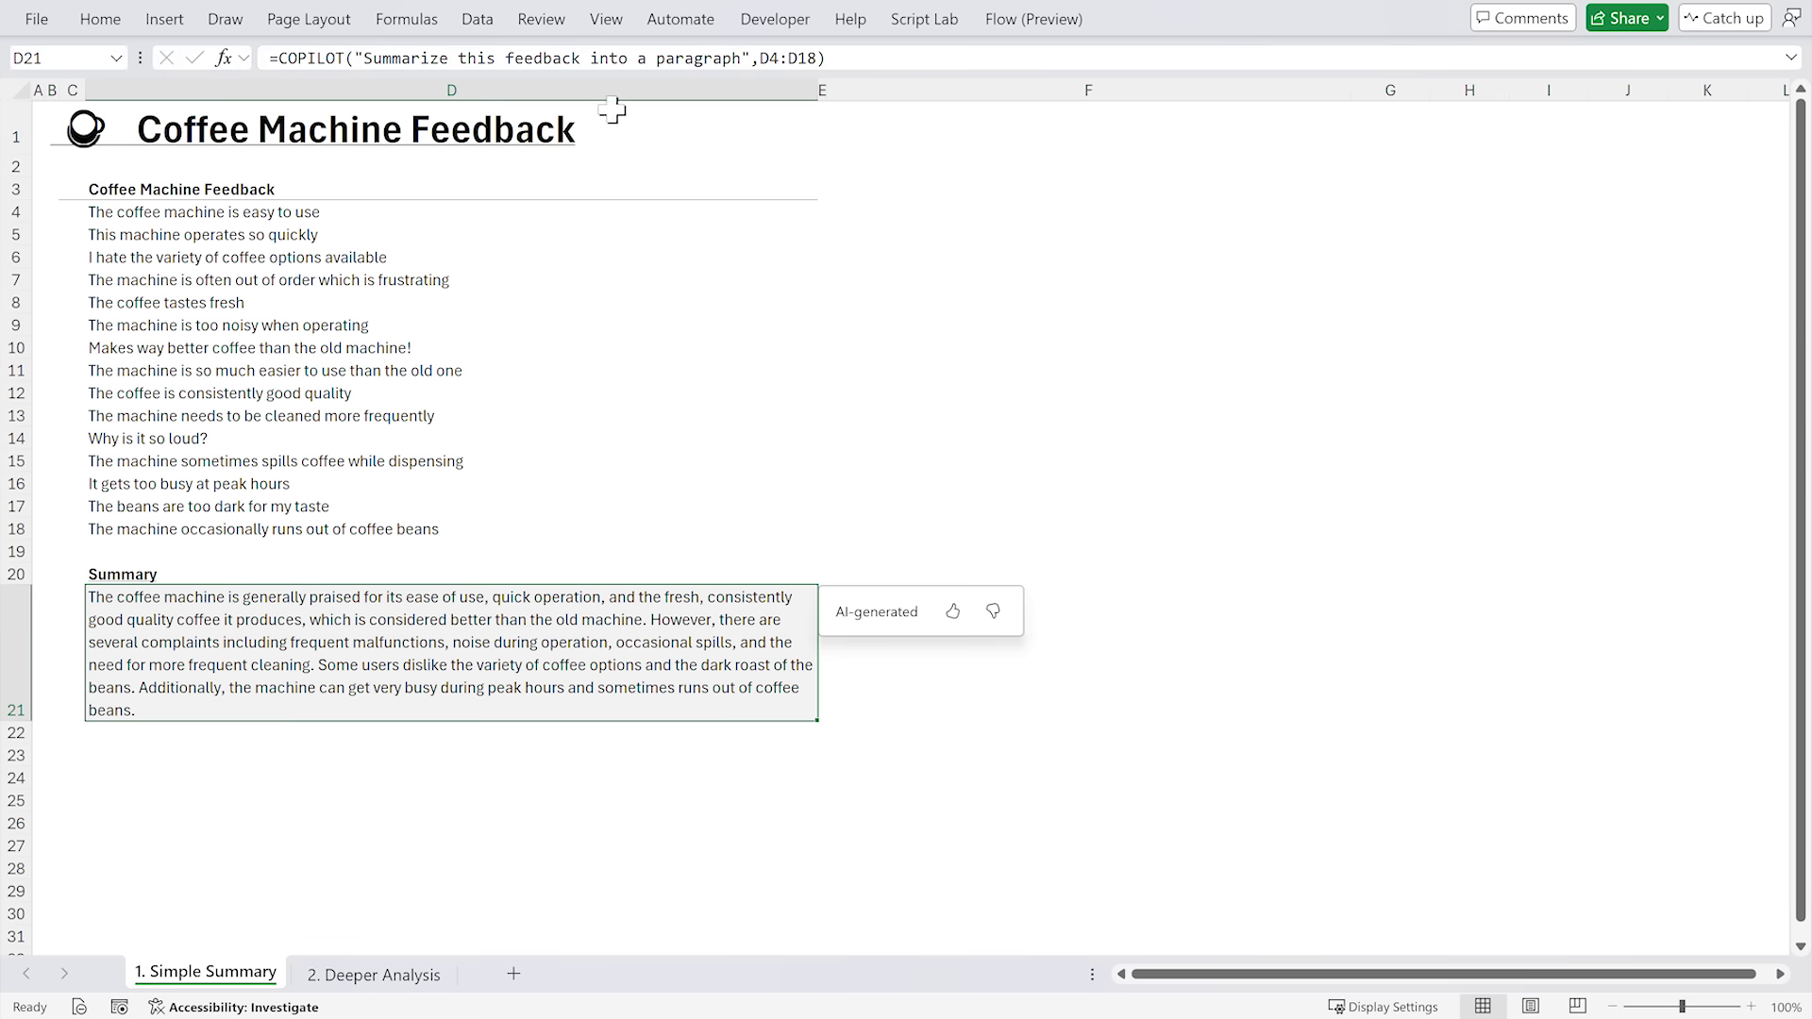
Step: Change the word 'paragraph' to 'sentence' in D21's COPILOT prompt
{"action": "left_click", "coordinate": [671, 58]}
{"action": "double_click", "coordinate": [672, 58]}
{"action": "type", "text": "sentence\""}
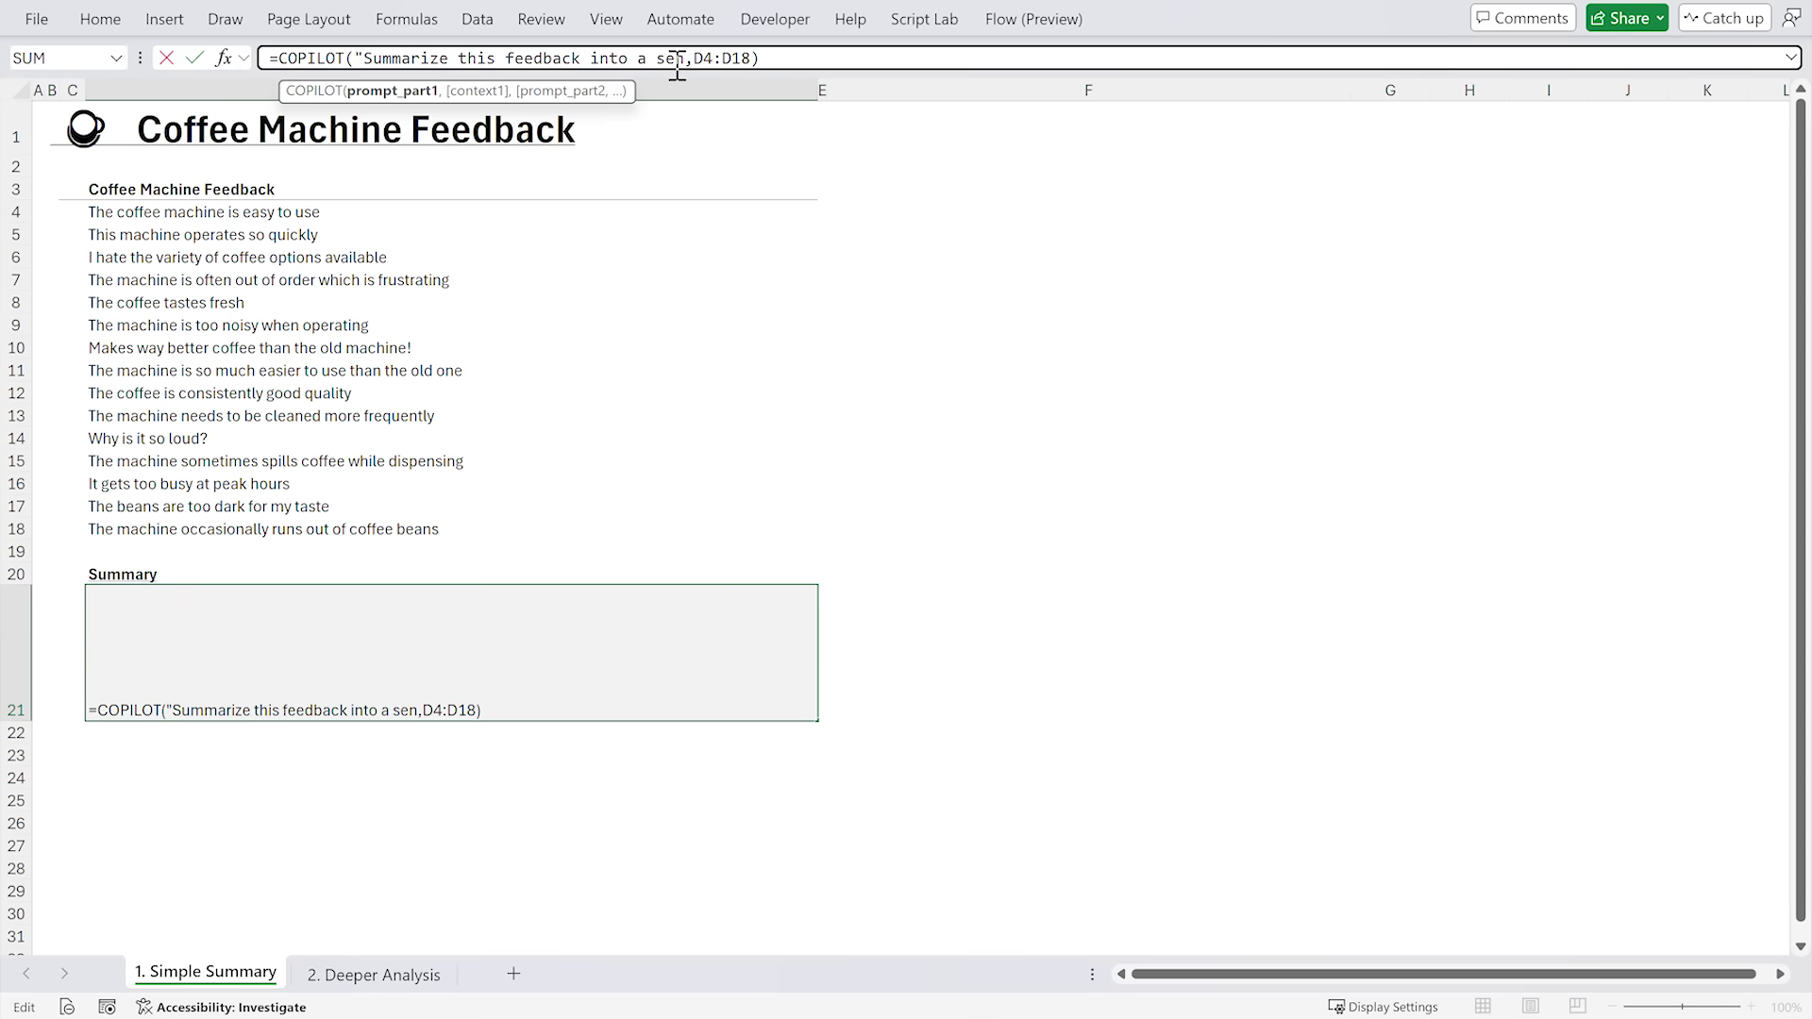
{"action": "key", "text": "Return"}
{"action": "key", "text": "Up"}
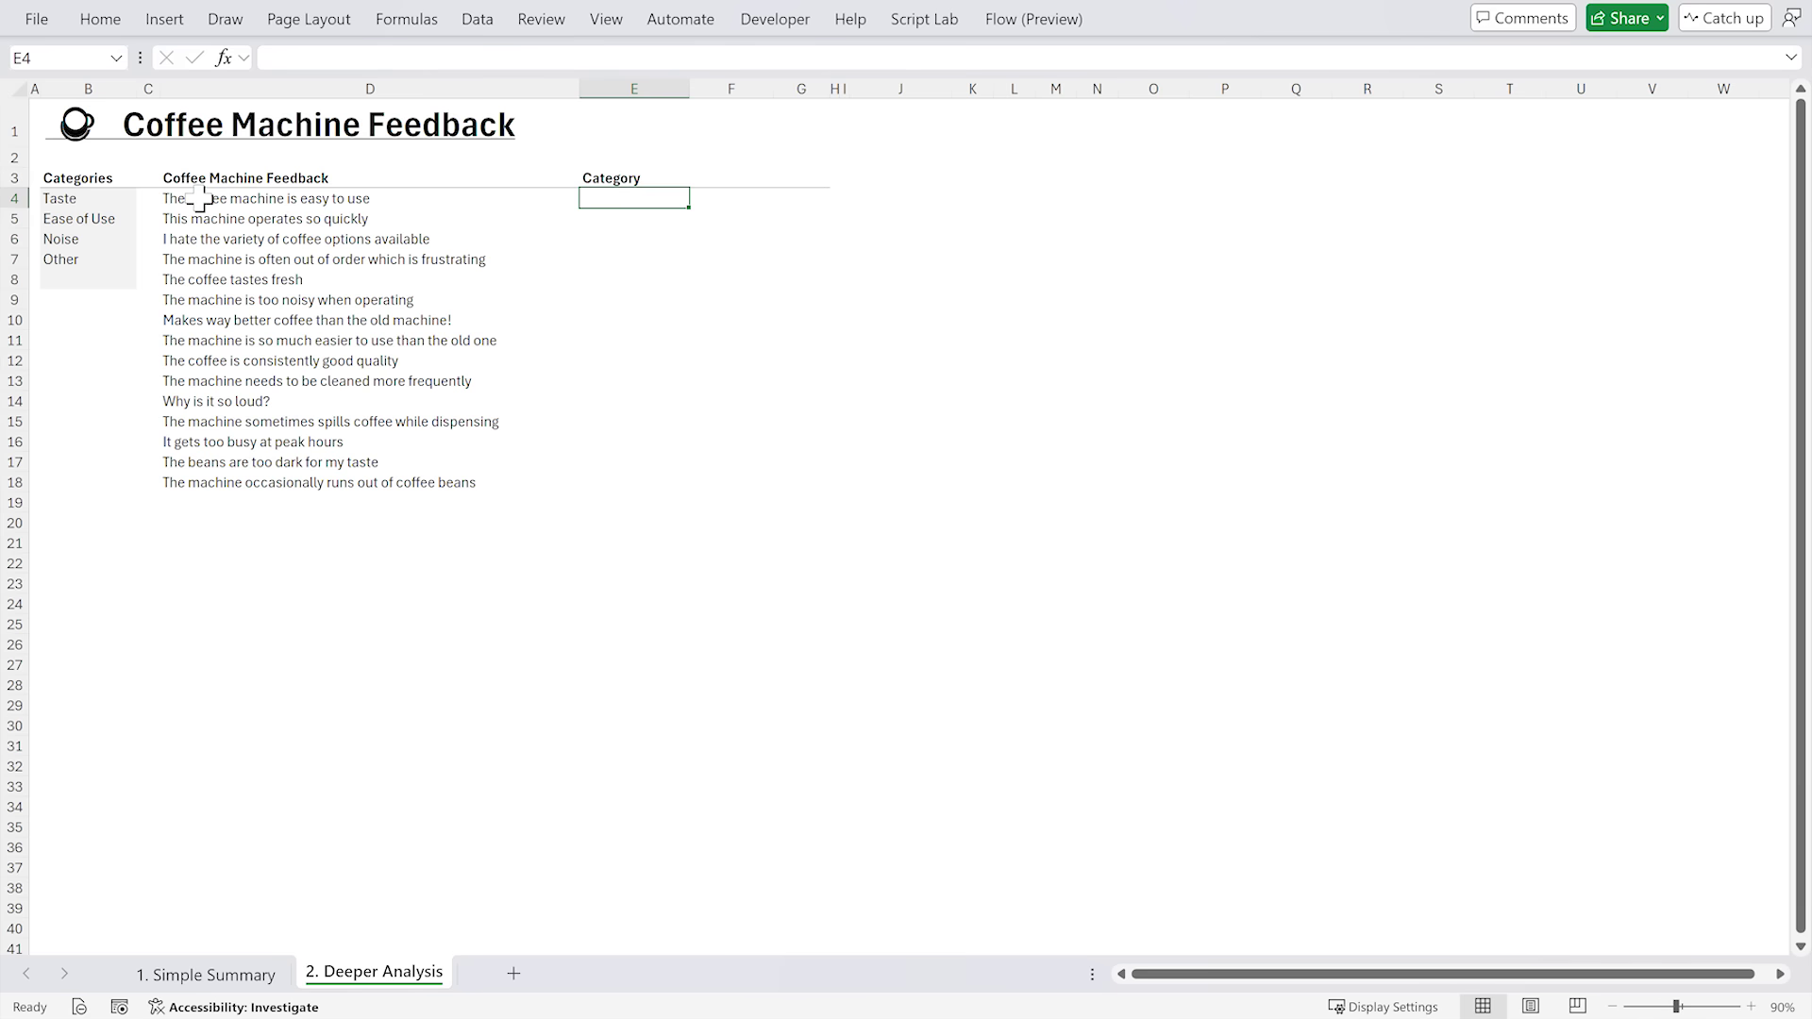
Step: Highlight the feedback in D4:D18 and the category list, then select E4
{"action": "left_click_drag", "start_coordinate": [200, 198], "coordinate": [196, 481]}
{"action": "left_click_drag", "start_coordinate": [92, 197], "coordinate": [84, 258]}
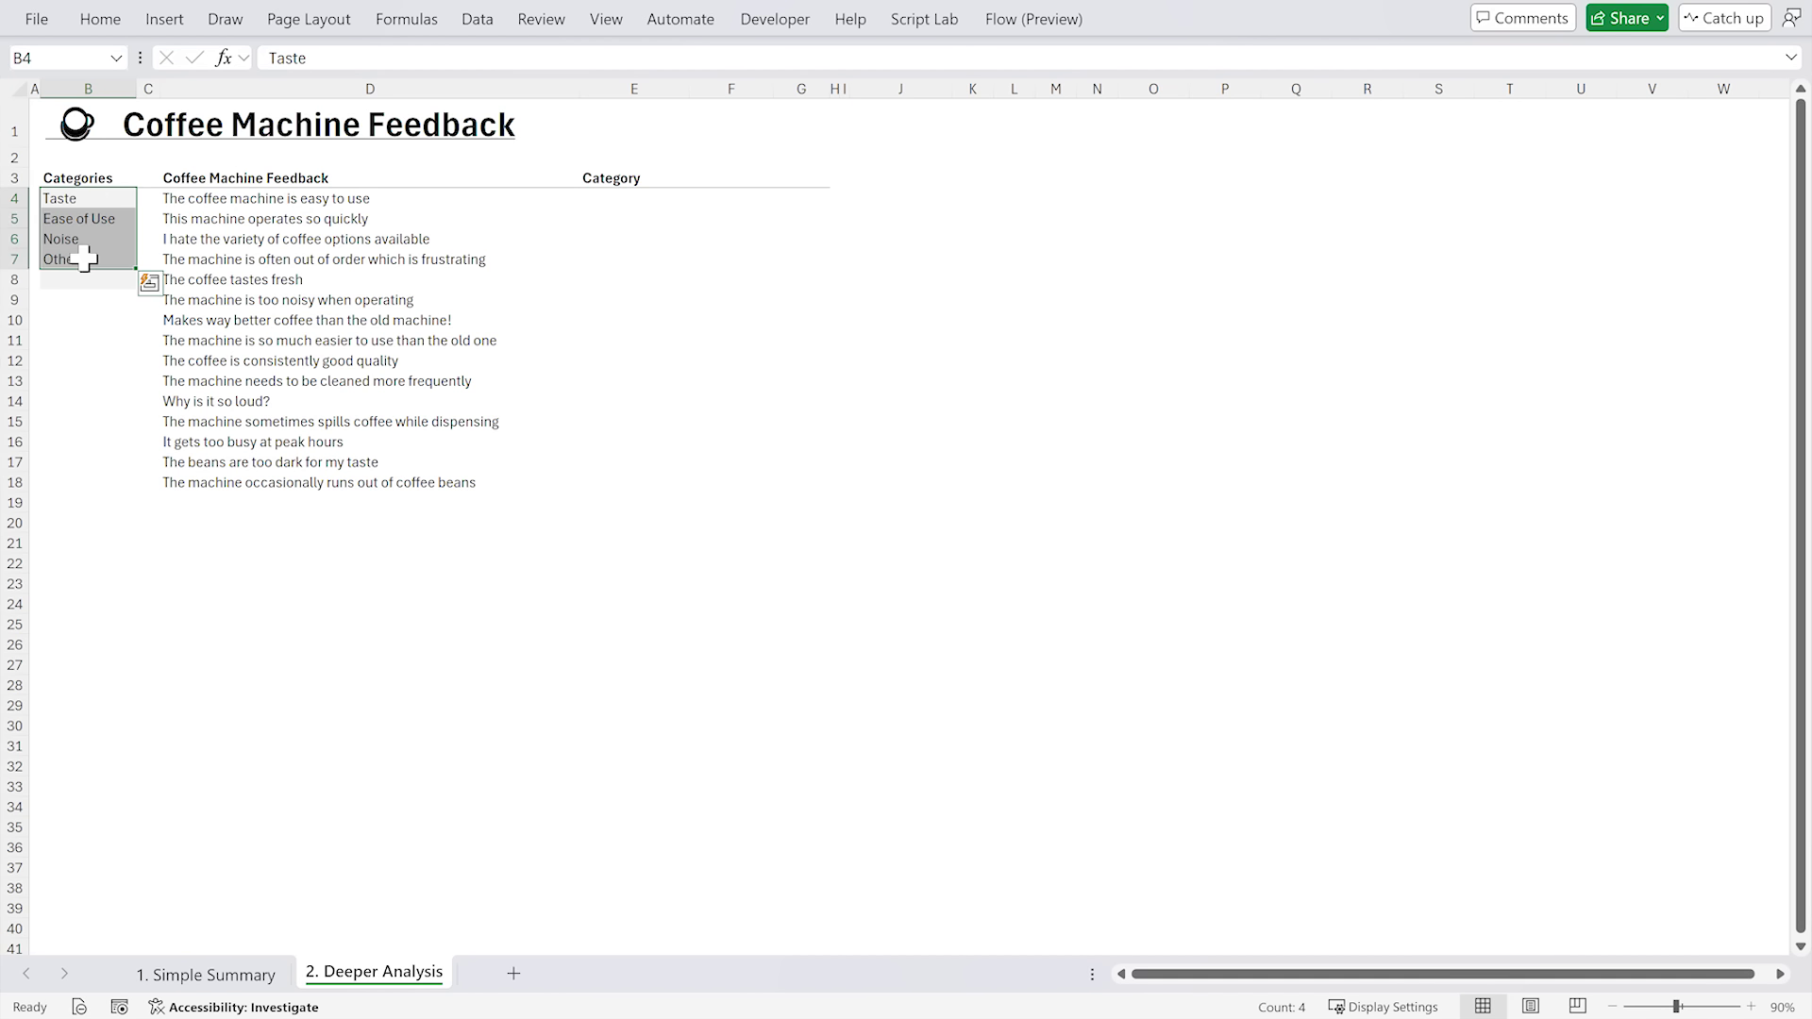
{"action": "key", "text": "Down"}
{"action": "key", "text": "Down"}
{"action": "key", "text": "Down"}
{"action": "key", "text": "Down"}
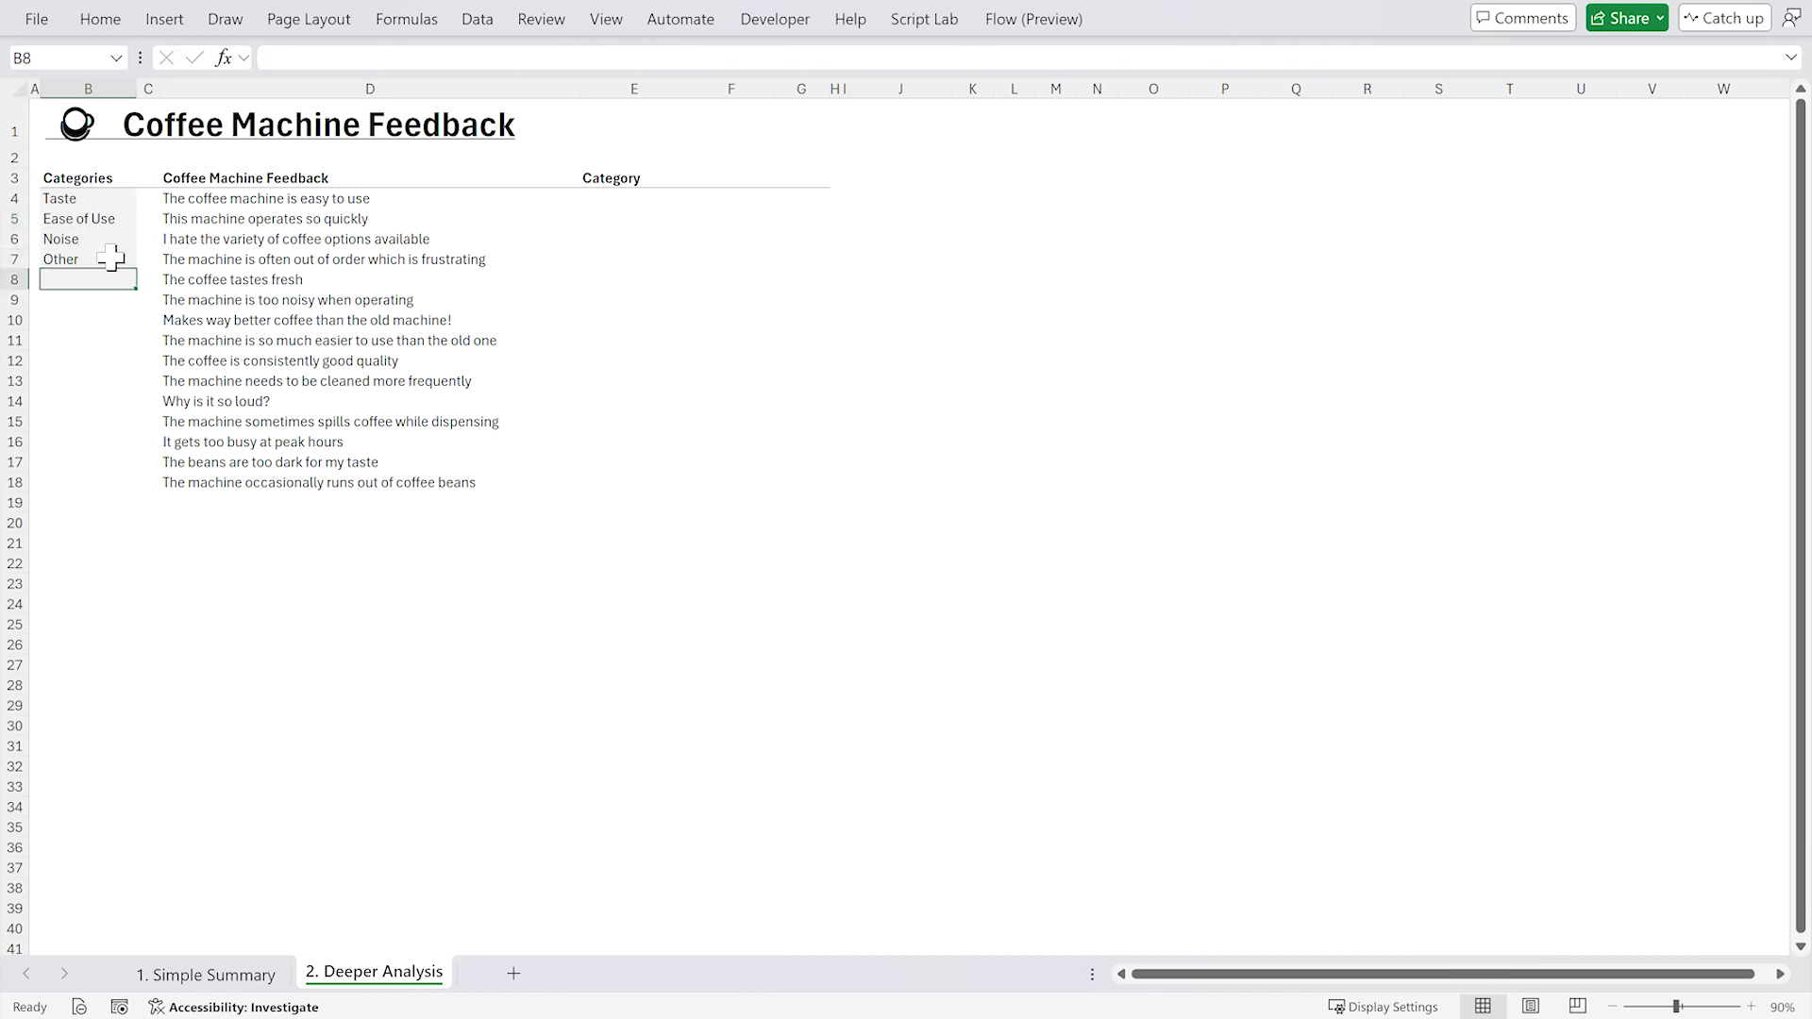
{"action": "left_click", "coordinate": [620, 201]}
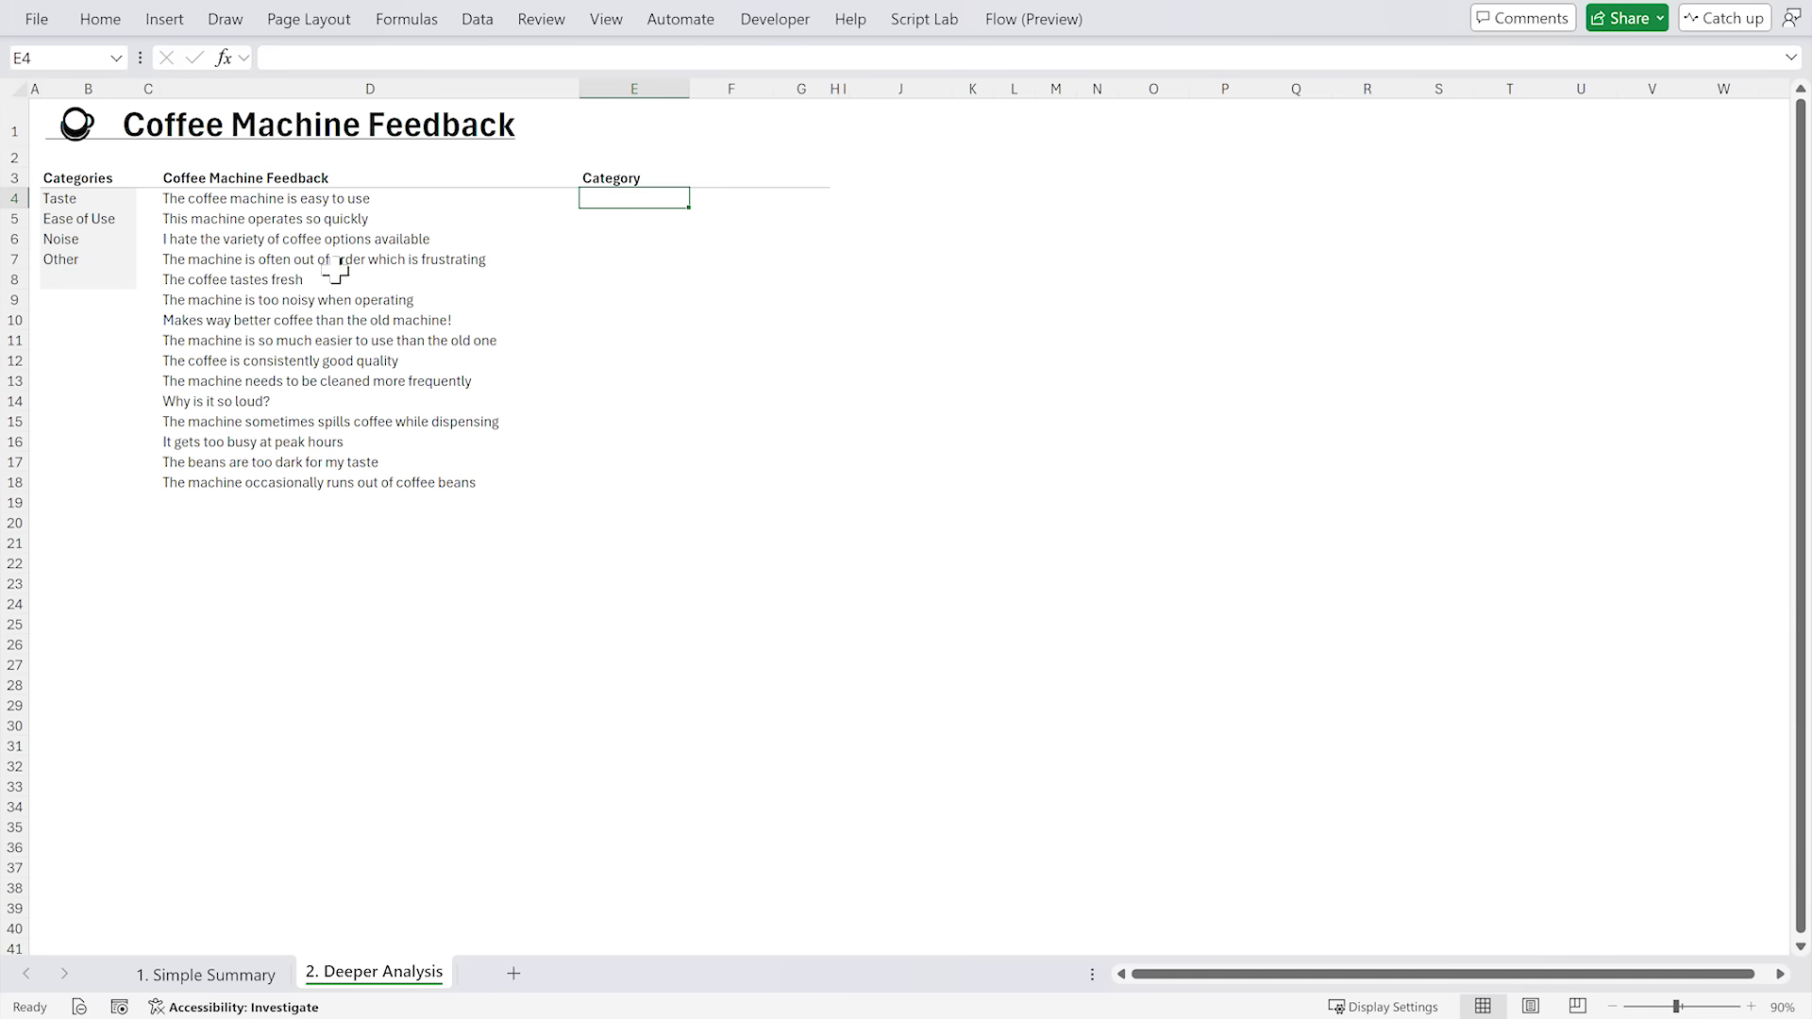
Step: In E4 enter =COPILOT("Categorize this feedback", D4:D18, "into one of these categories", B4:B8)
{"action": "type", "text": "=cop"}
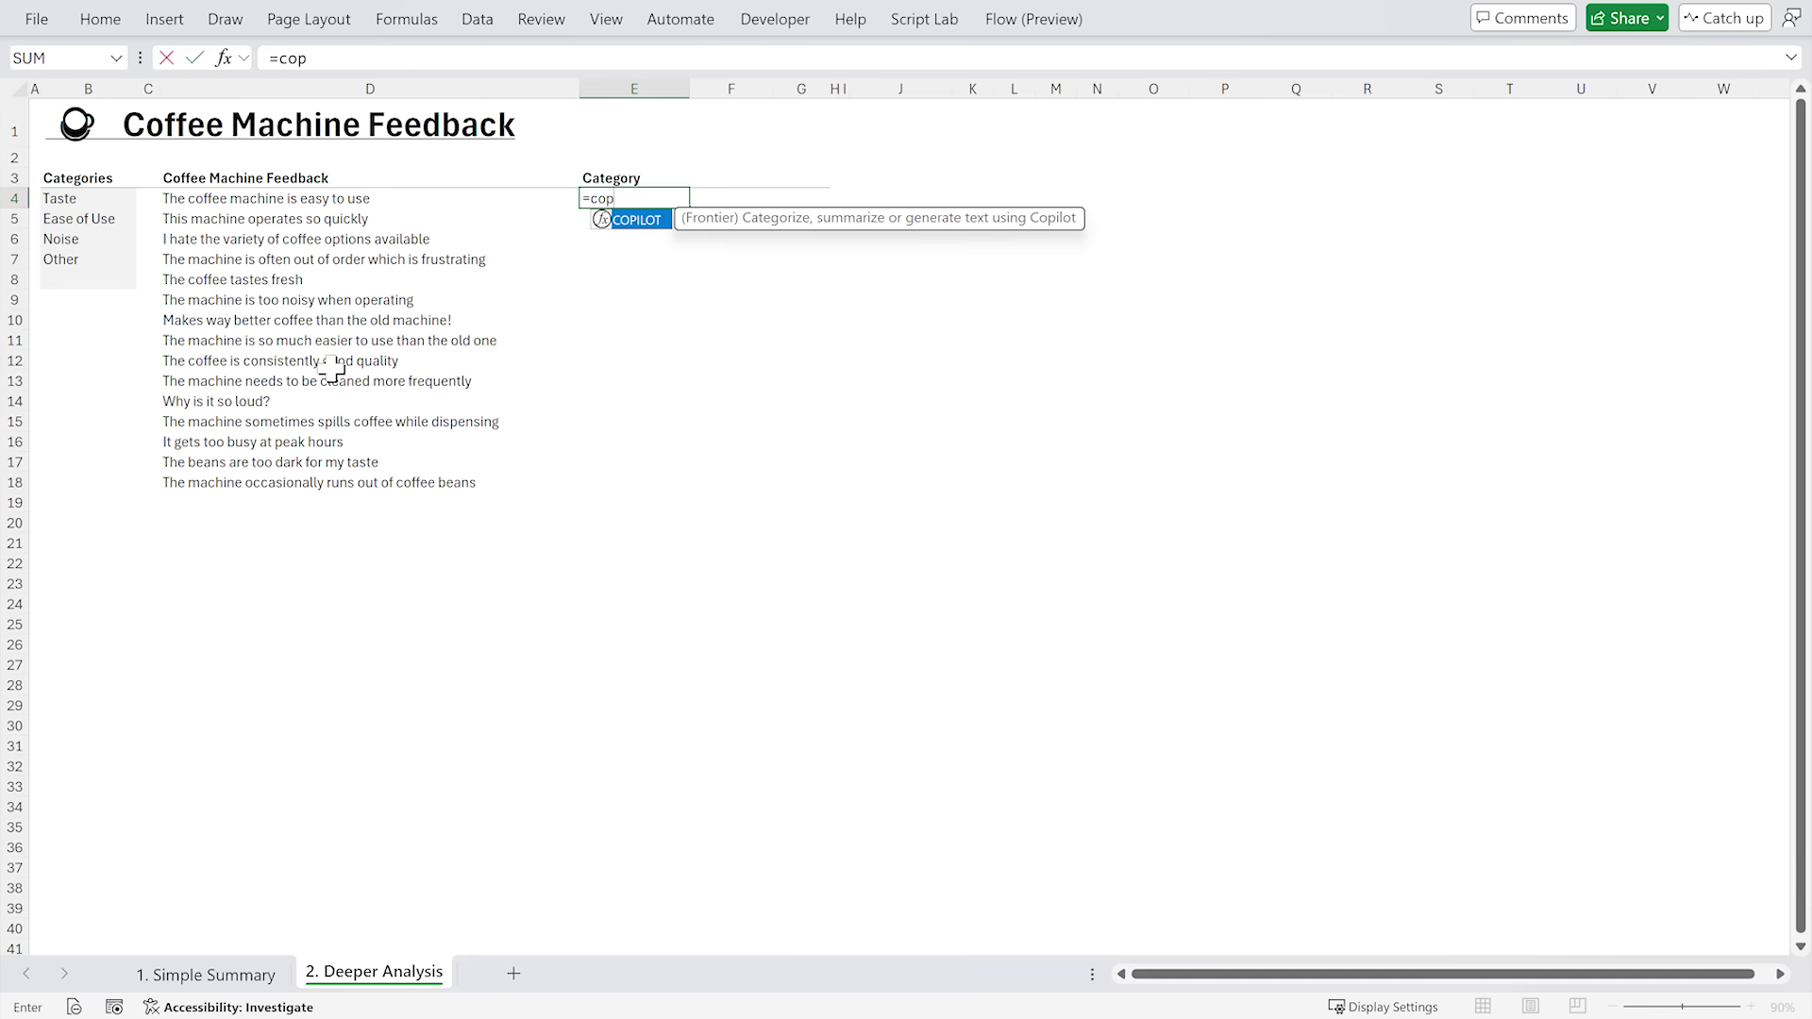
{"action": "key", "text": "Tab"}
{"action": "type", "text": "\"Catego"}
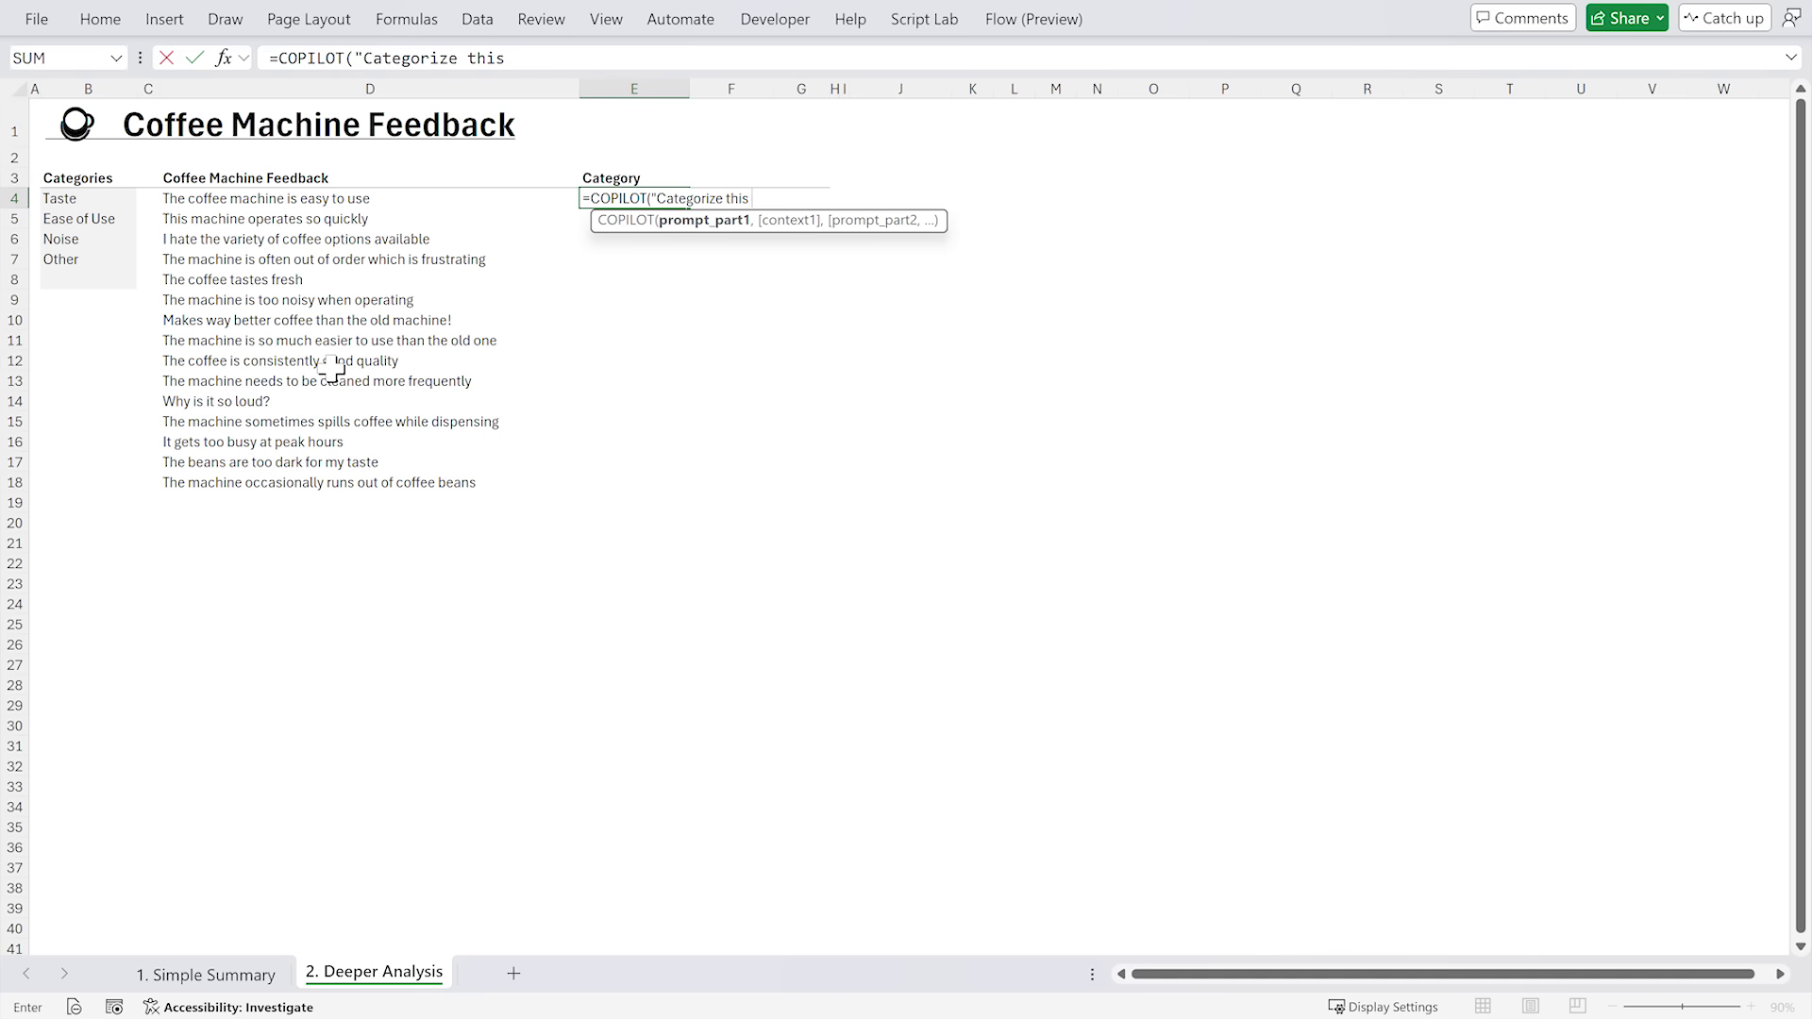
{"action": "type", "text": "rize this feedback\","}
{"action": "left_click_drag", "start_coordinate": [263, 199], "coordinate": [269, 482]}
{"action": "type", "text": ",\"into one of thes"}
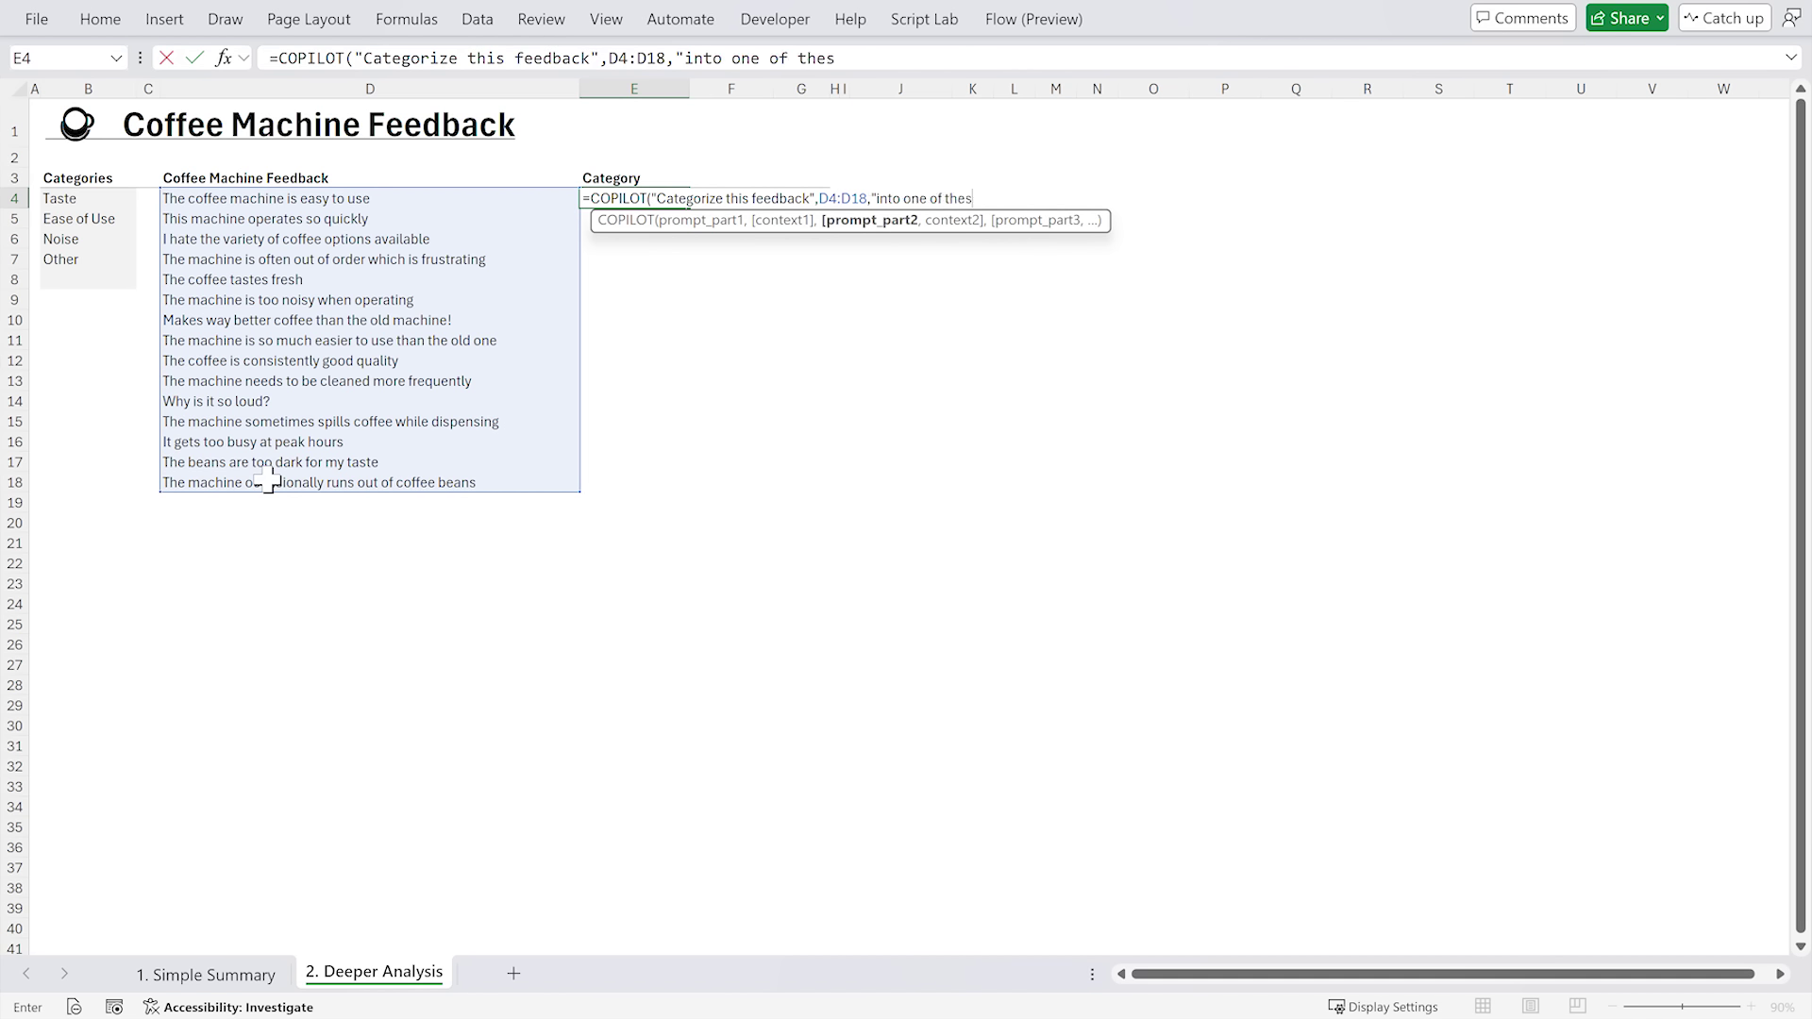
{"action": "type", "text": "e categories\","}
{"action": "left_click_drag", "start_coordinate": [92, 201], "coordinate": [93, 279]}
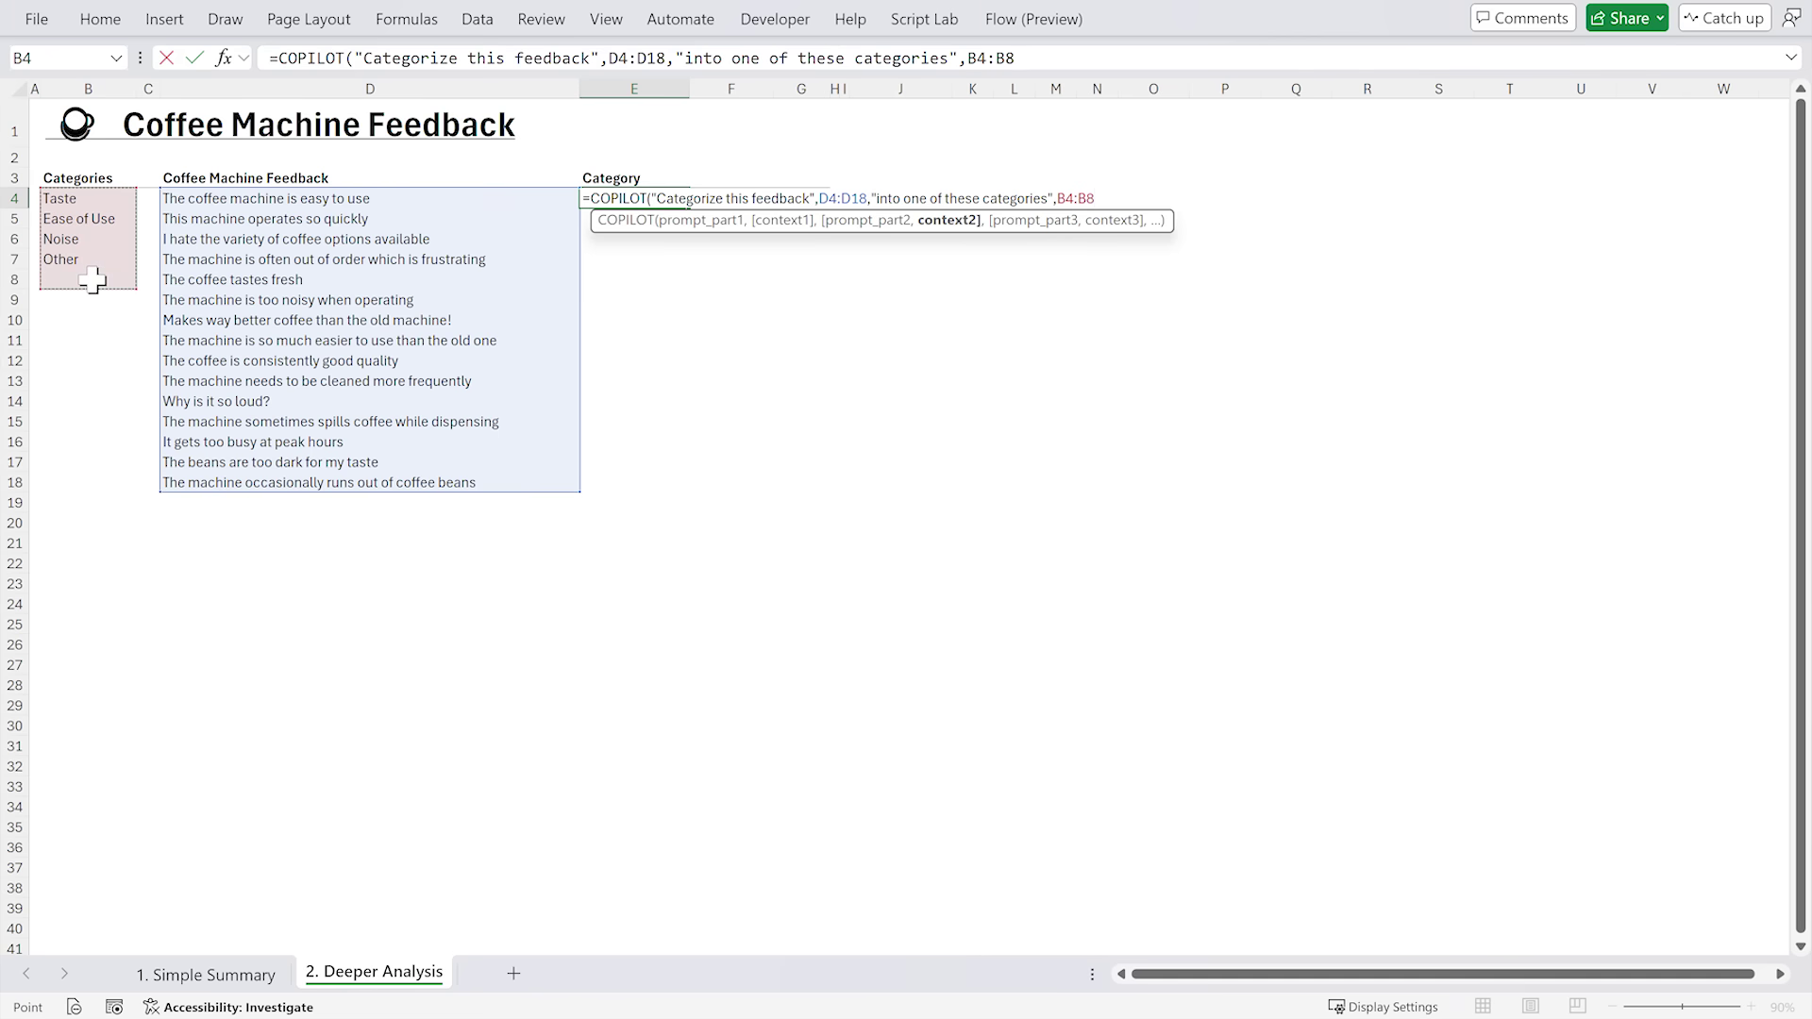
{"action": "key", "text": "Return"}
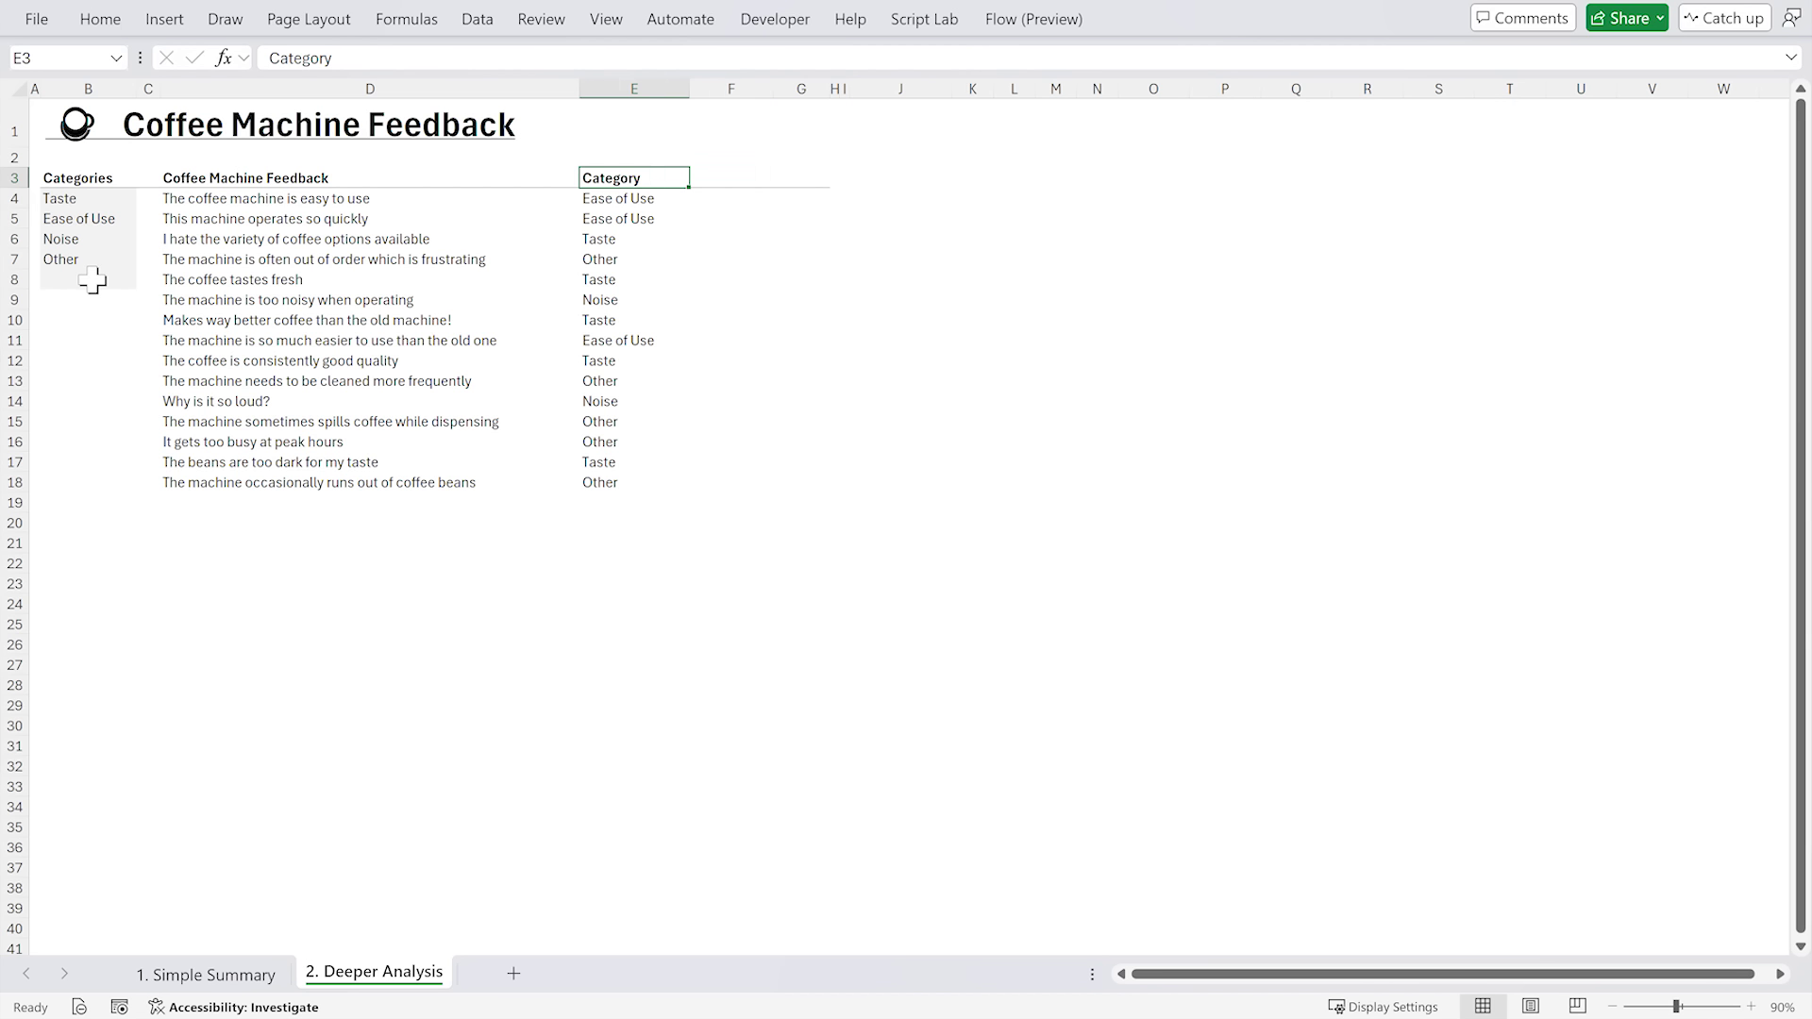
Step: Add Sentiment and Emoji column headings beside Category
{"action": "type", "text": "Sentiment"}
{"action": "key", "text": "Tab"}
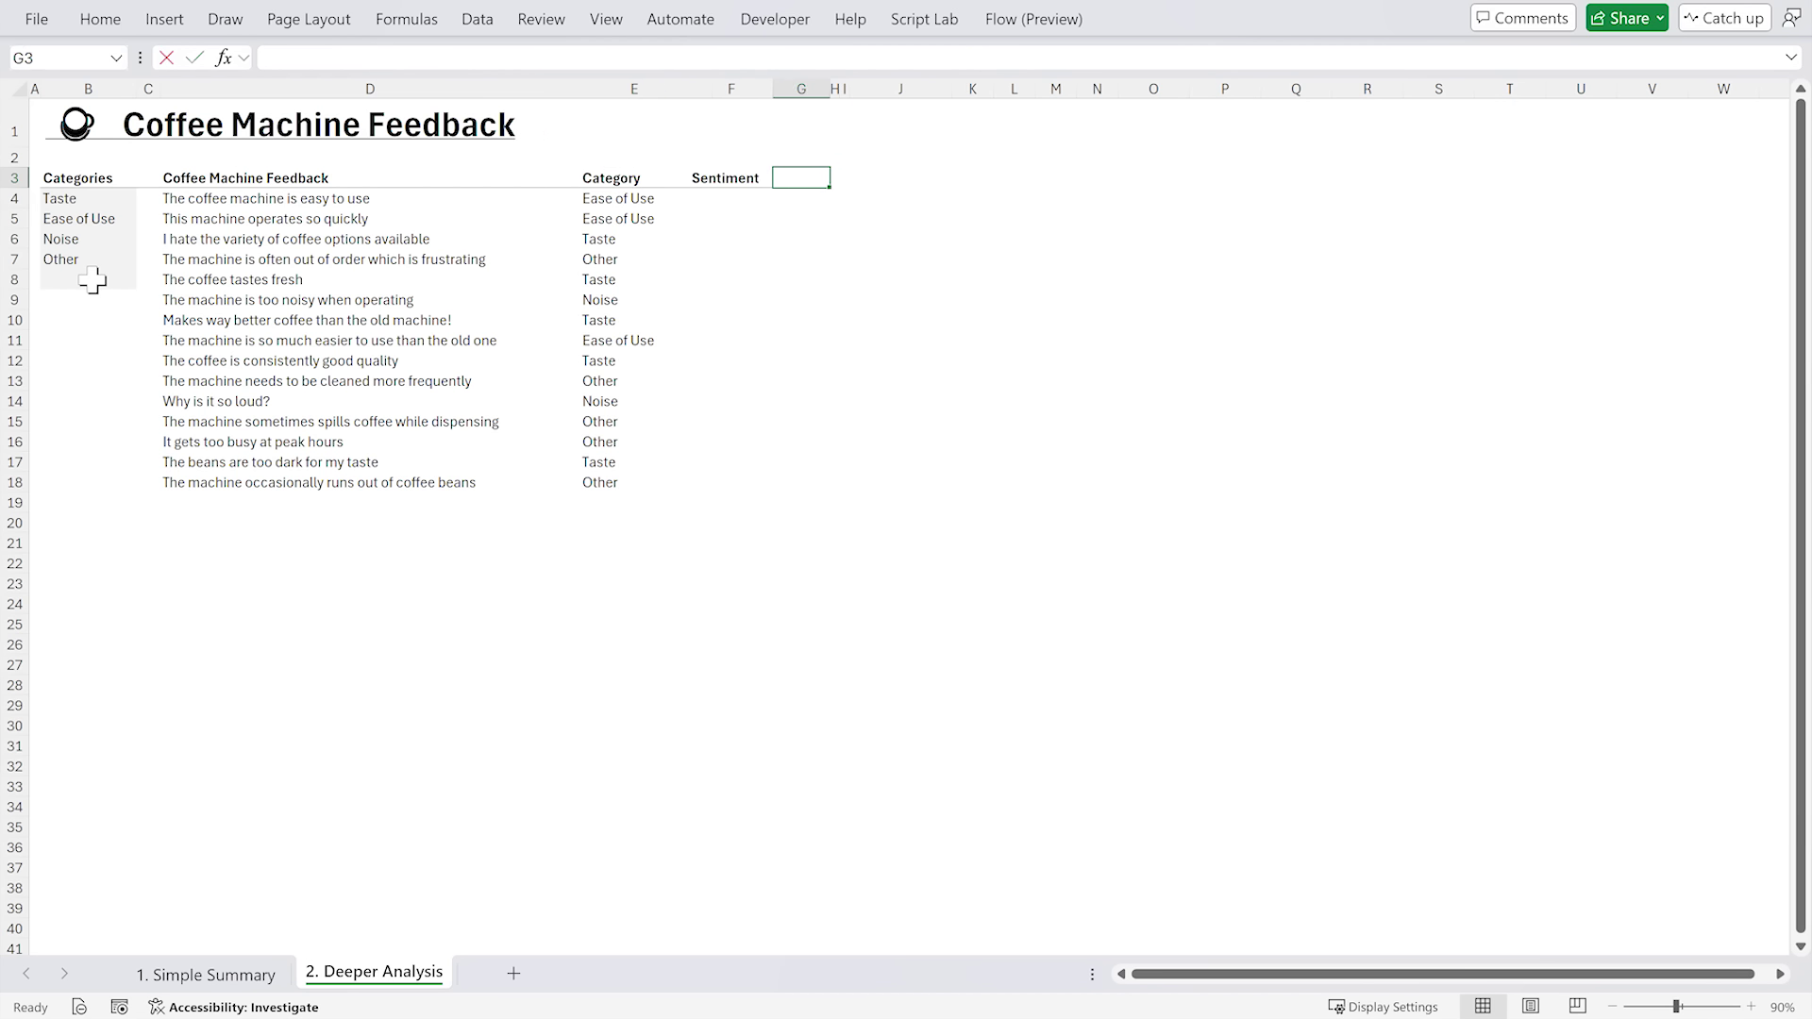
{"action": "type", "text": "Emoji"}
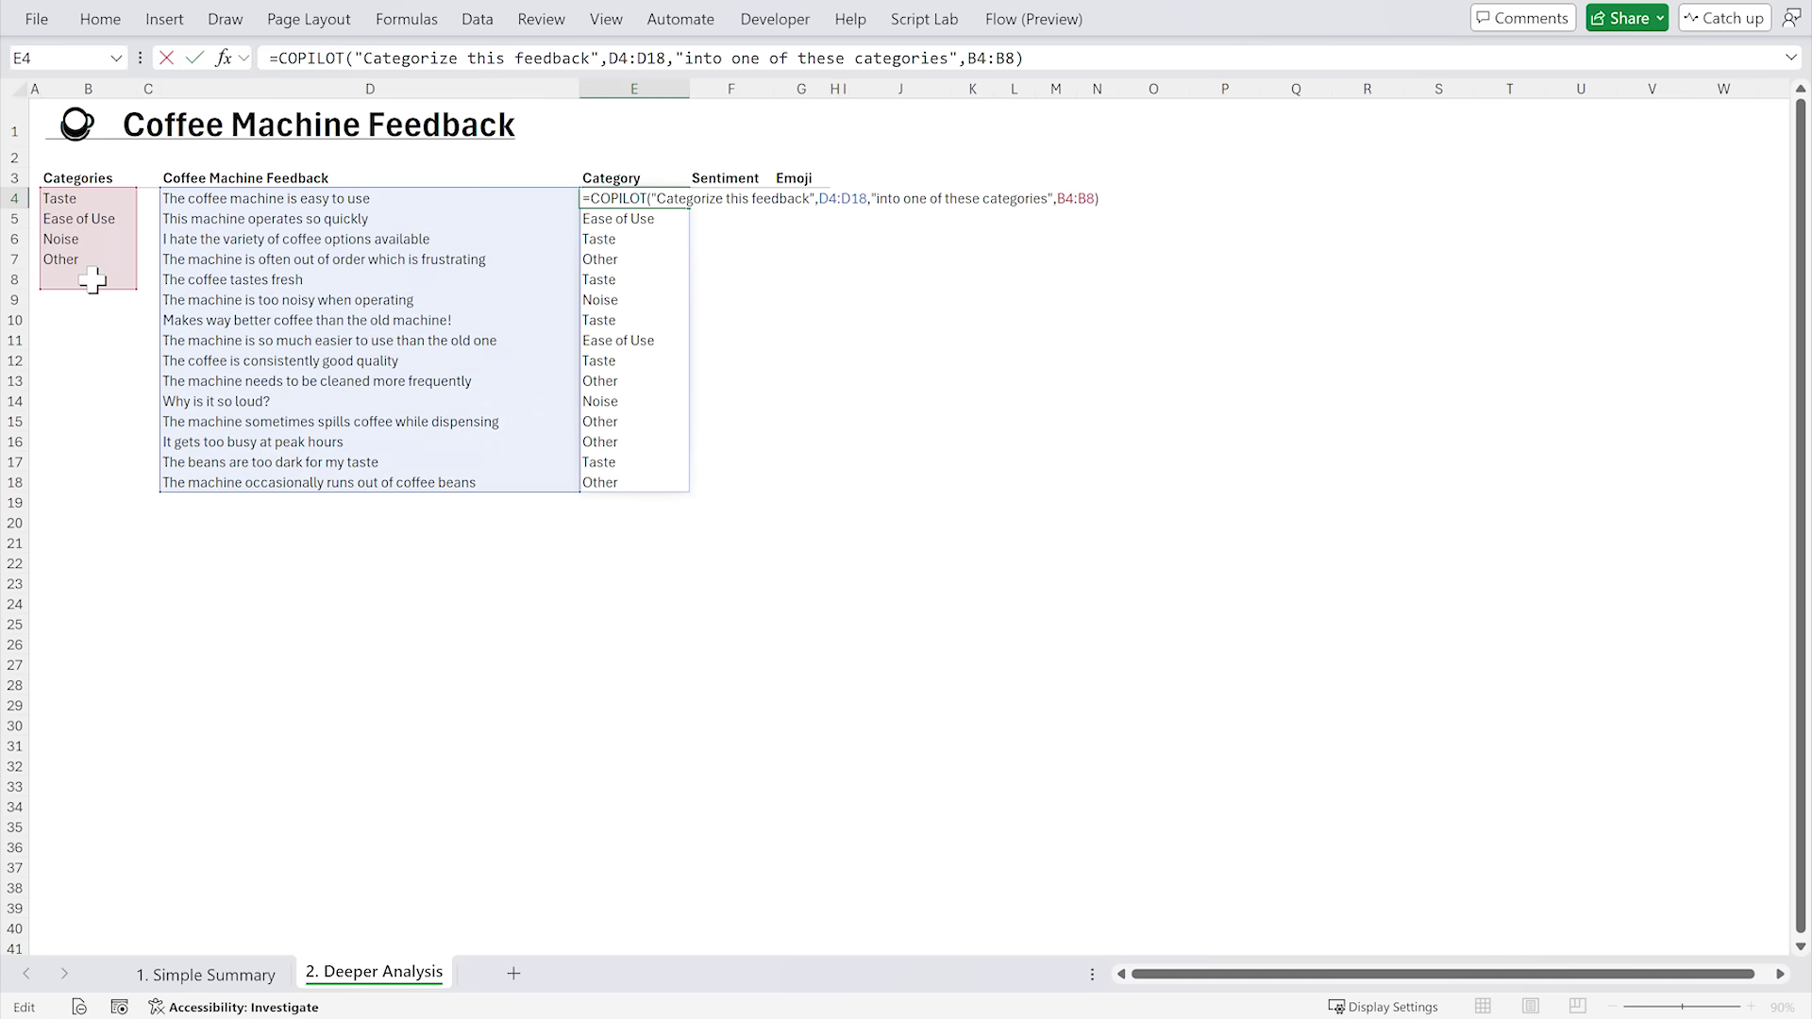
Step: Extend the E4 COPILOT formula with "return these columns" and E3:G3, then review results
{"action": "type", "text": ","}
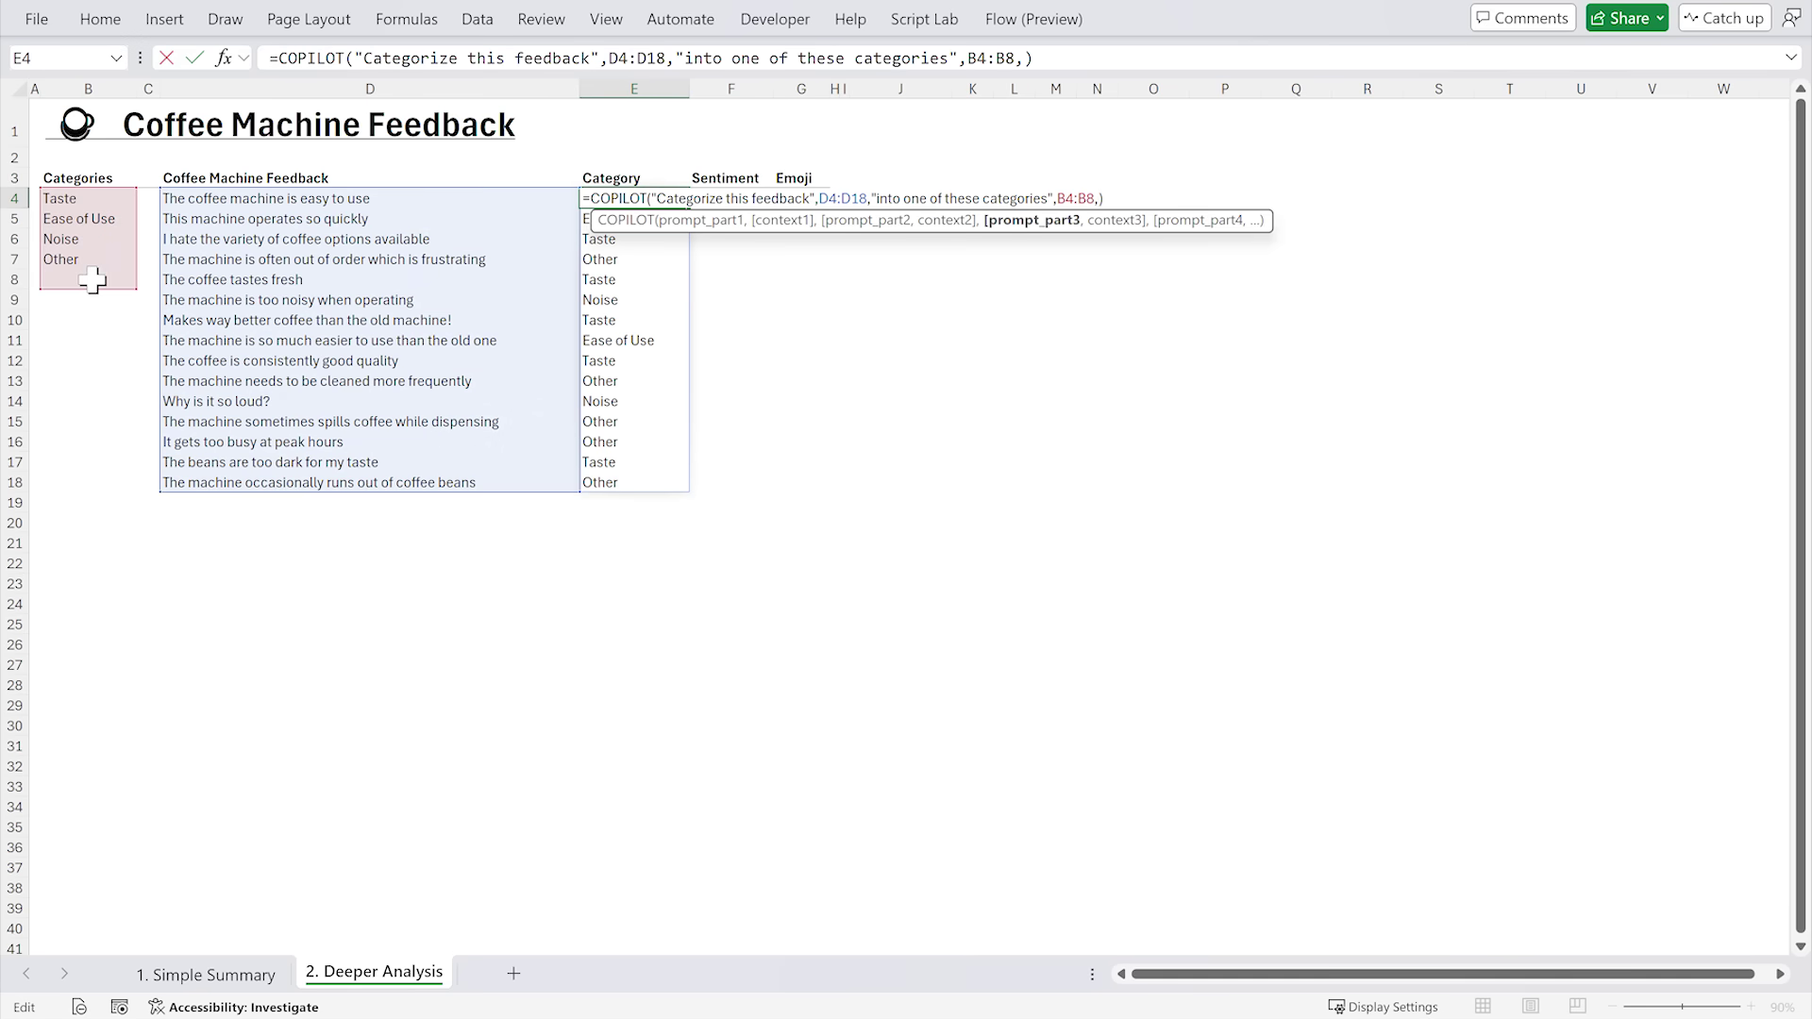
{"action": "type", "text": "\"return these"}
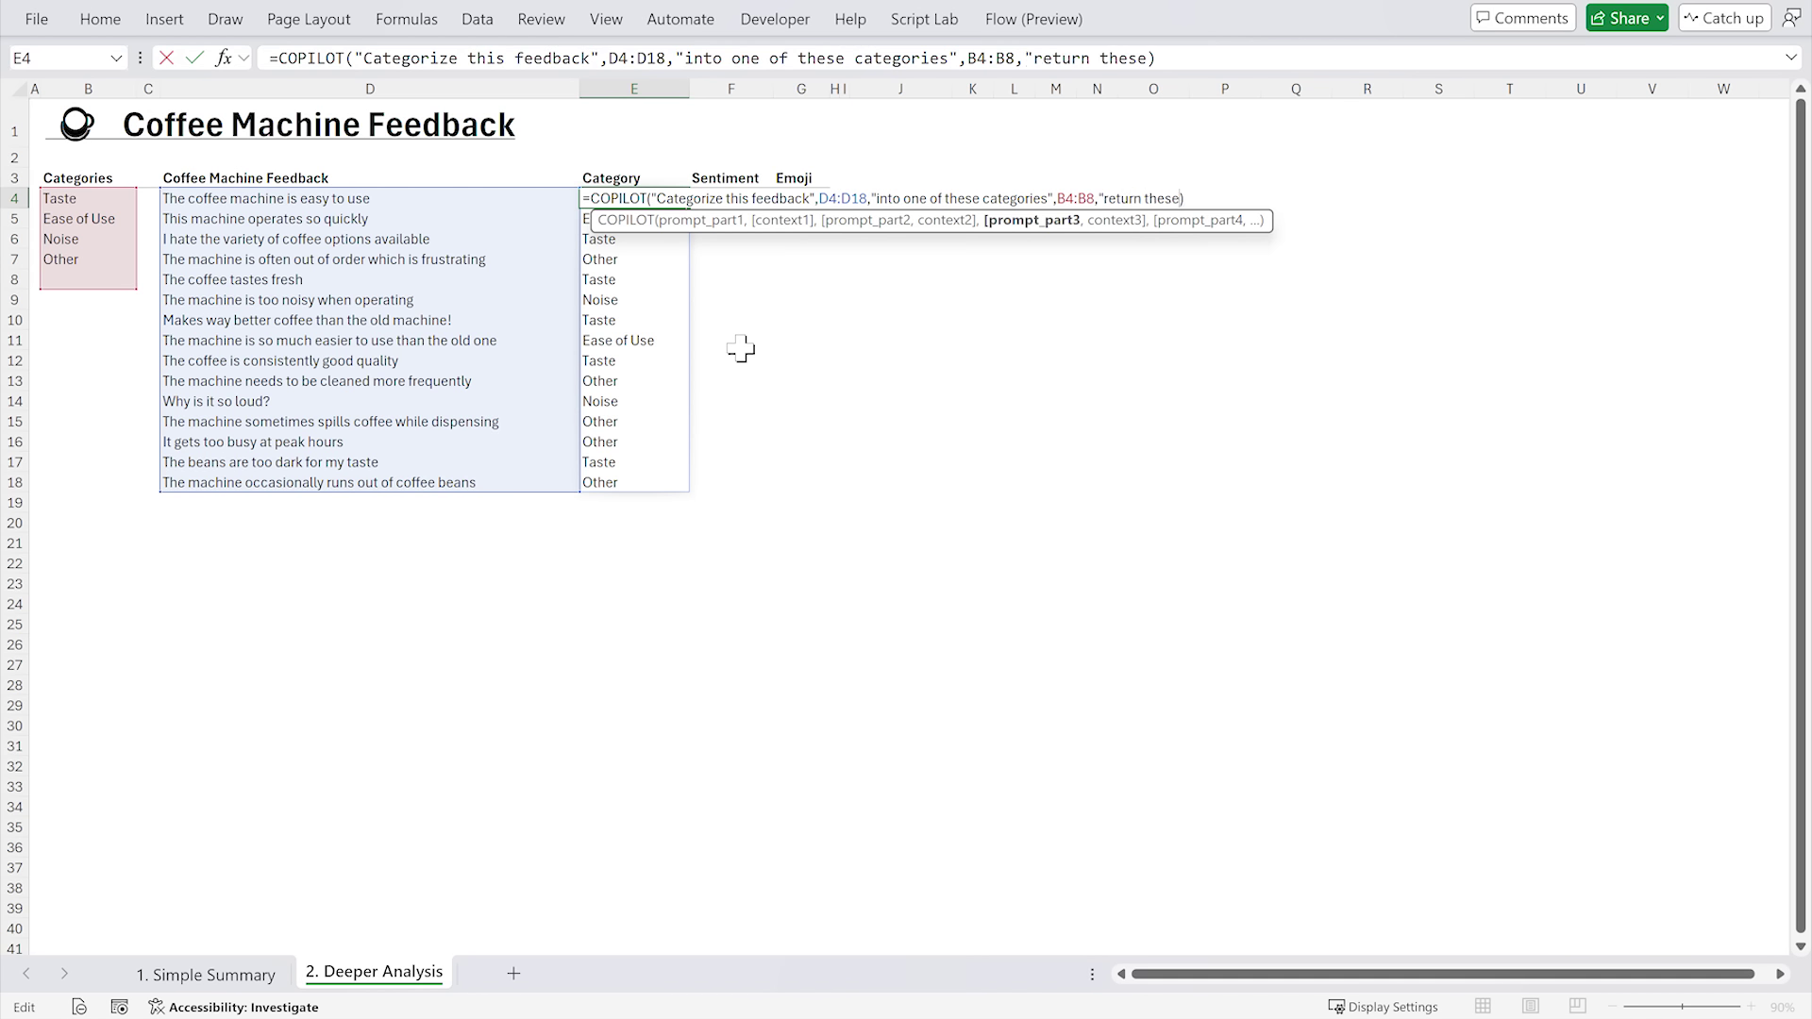
{"action": "type", "text": "\","}
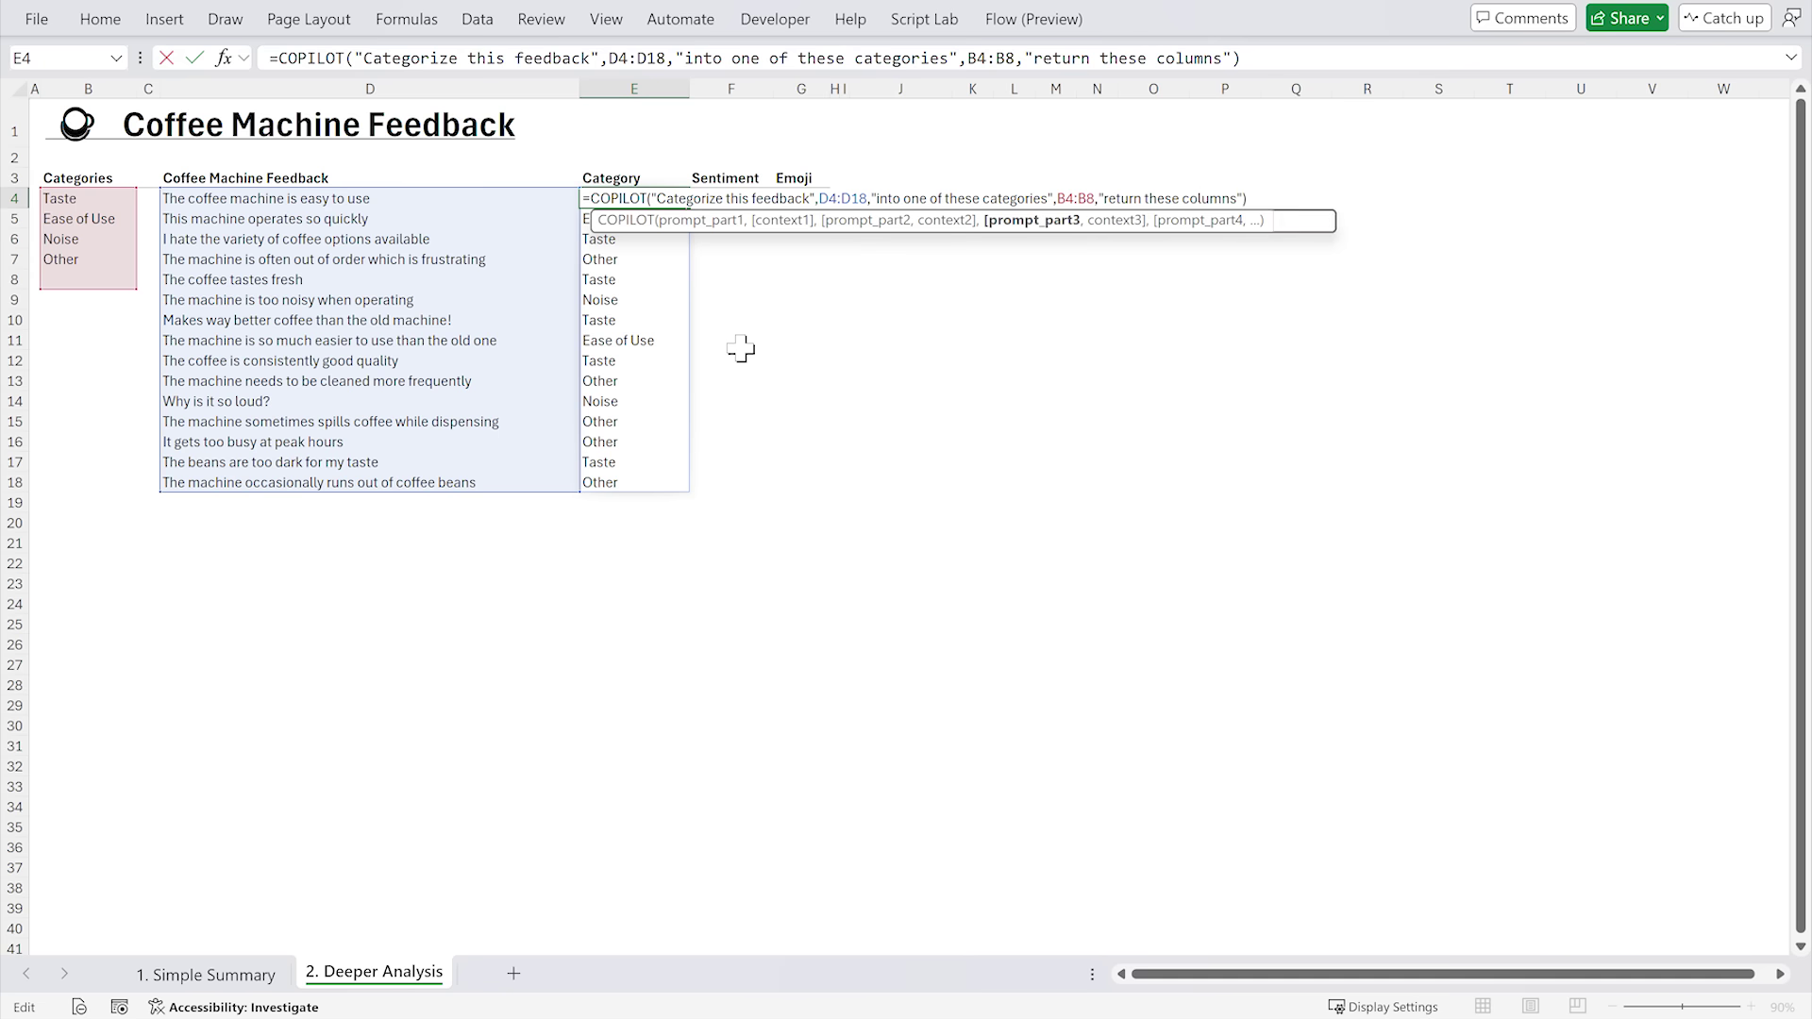
{"action": "left_click_drag", "start_coordinate": [620, 180], "coordinate": [802, 177]}
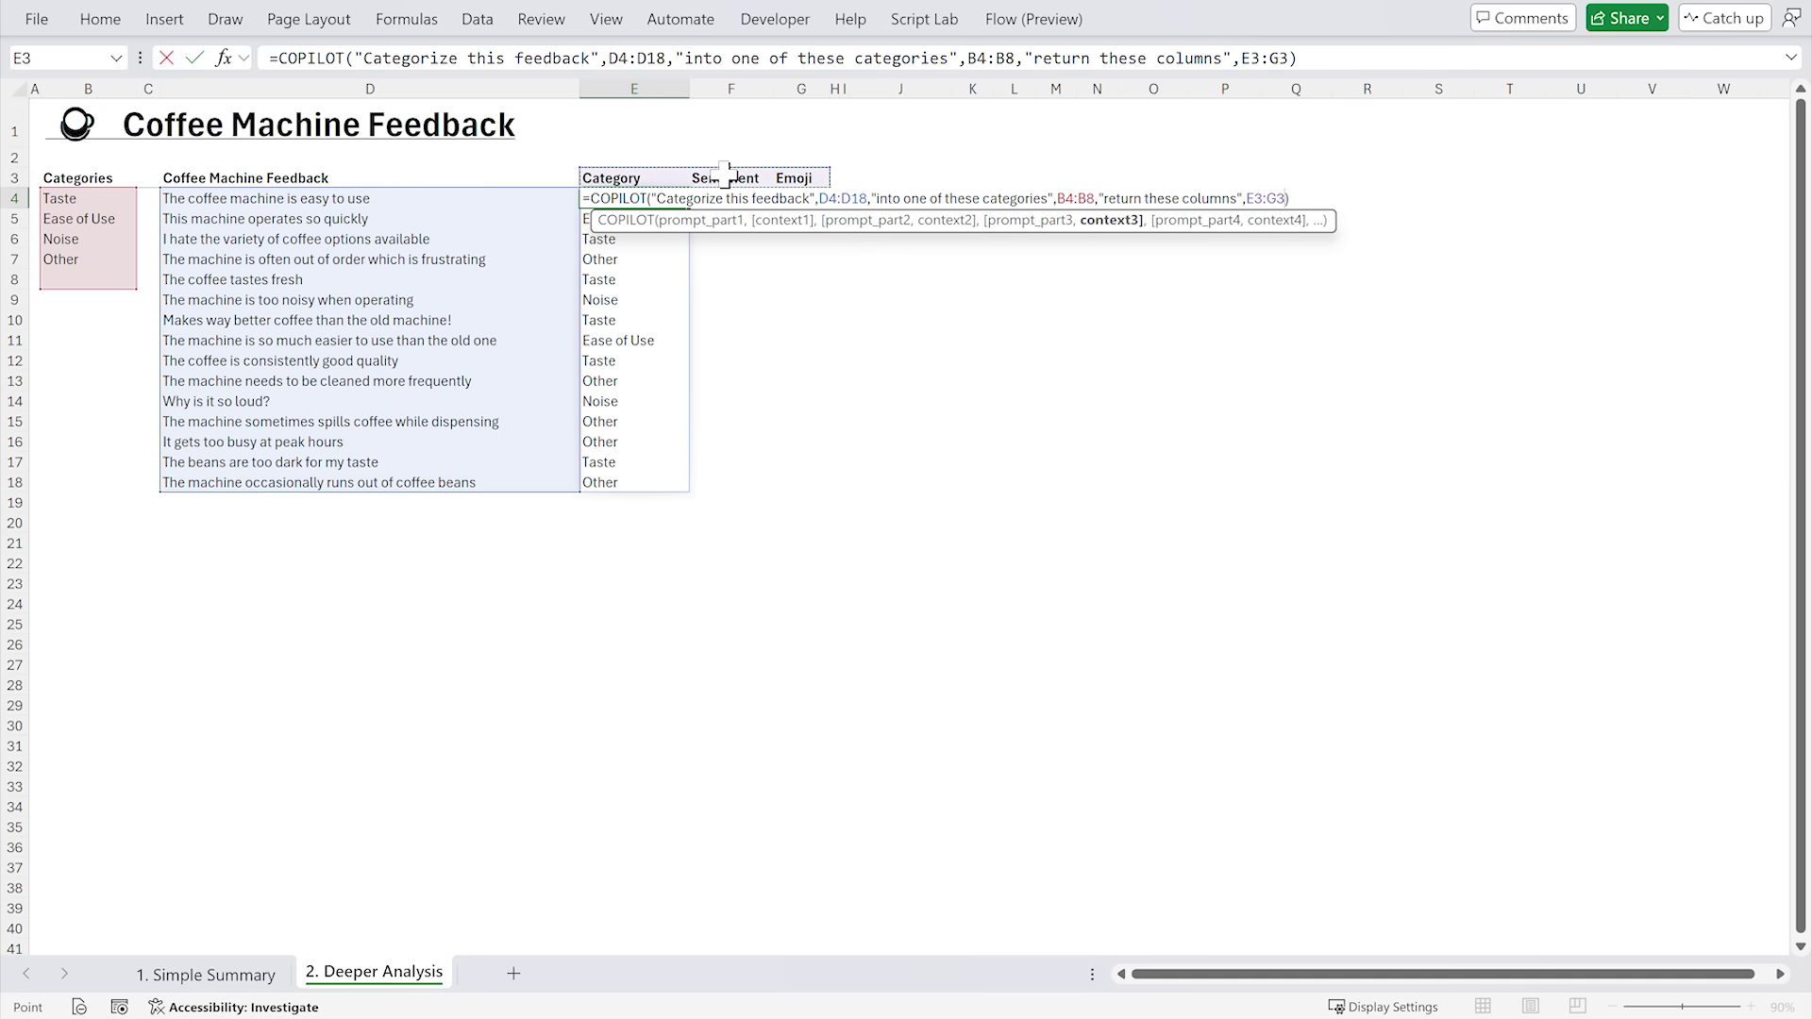
{"action": "key", "text": "Return"}
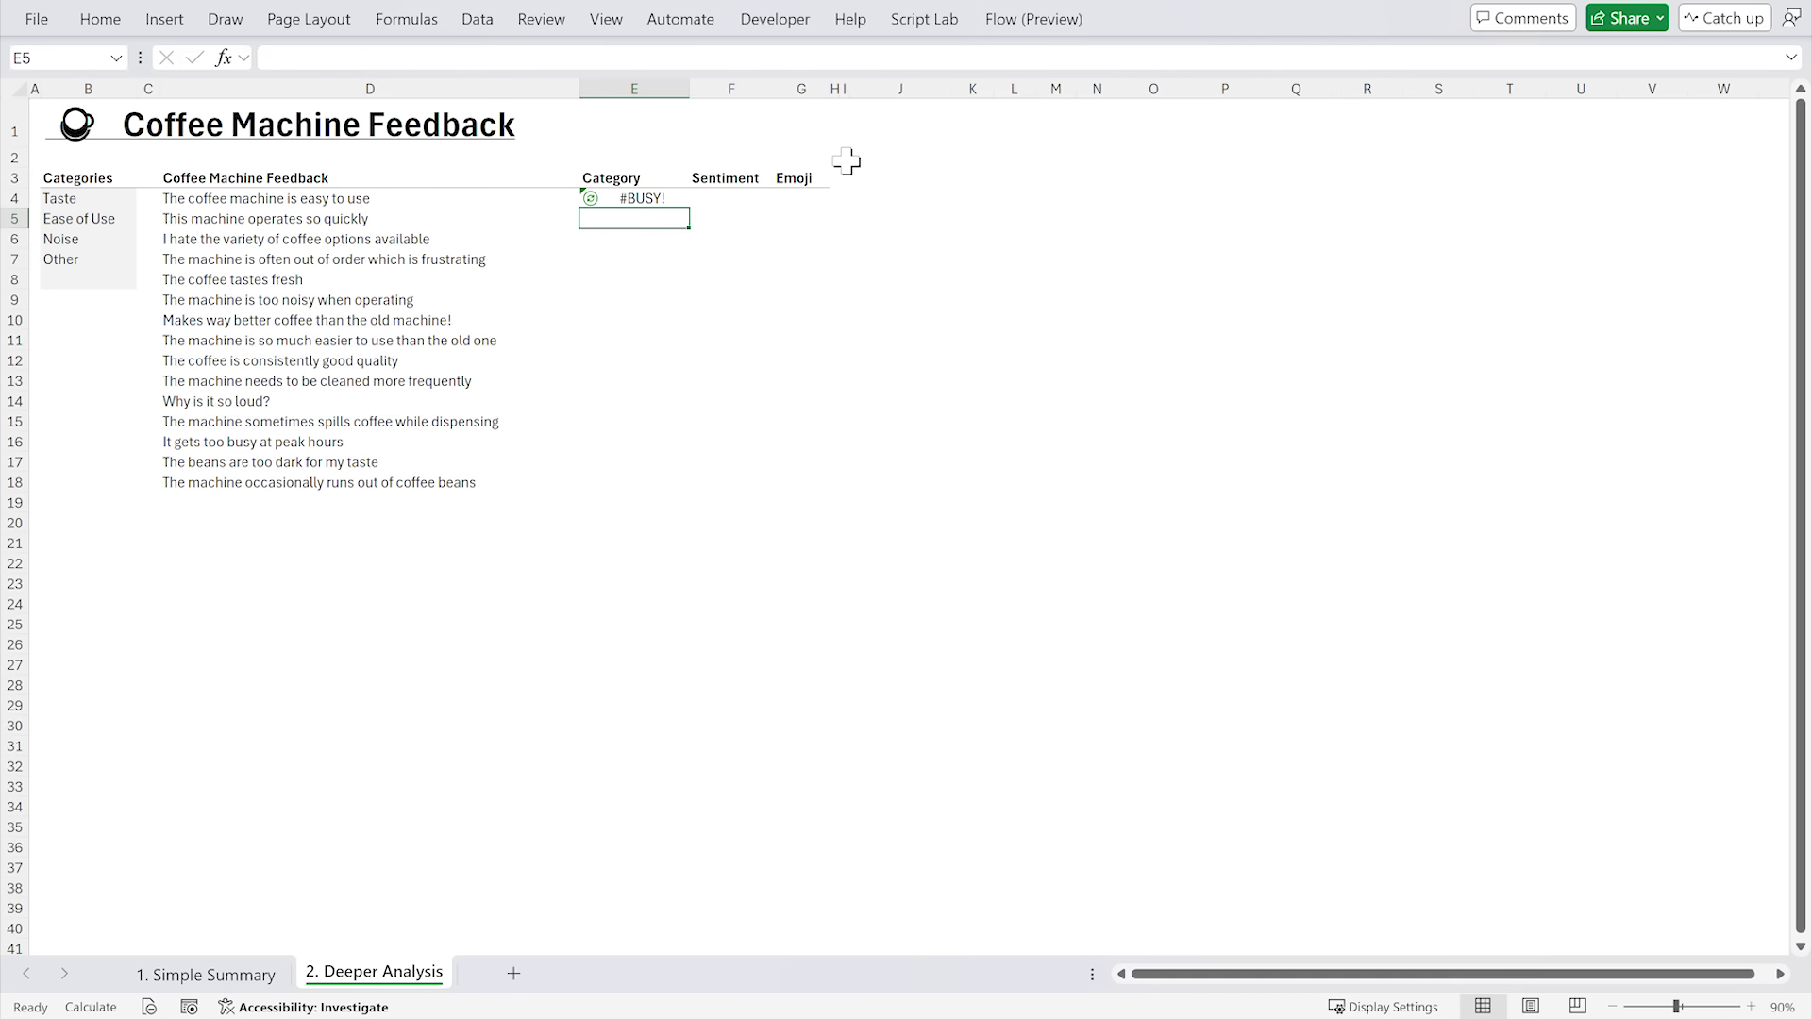
{"action": "key", "text": "Up"}
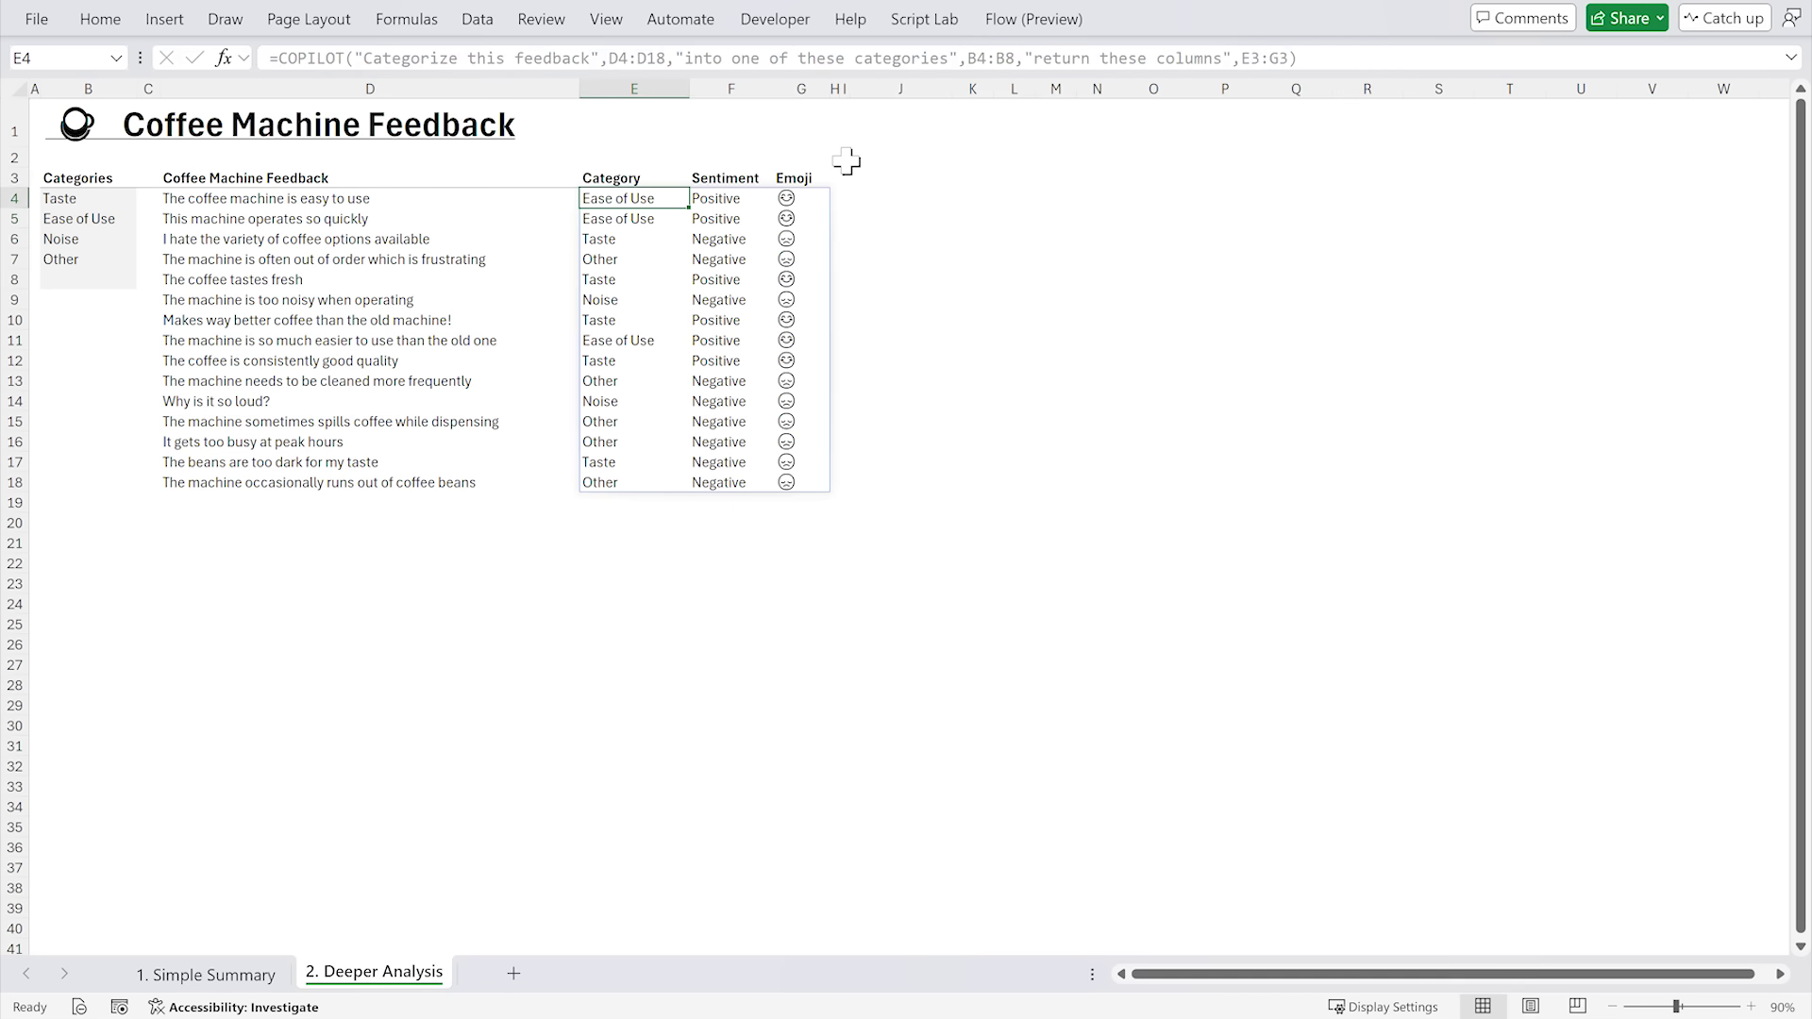
{"action": "key", "text": "Right"}
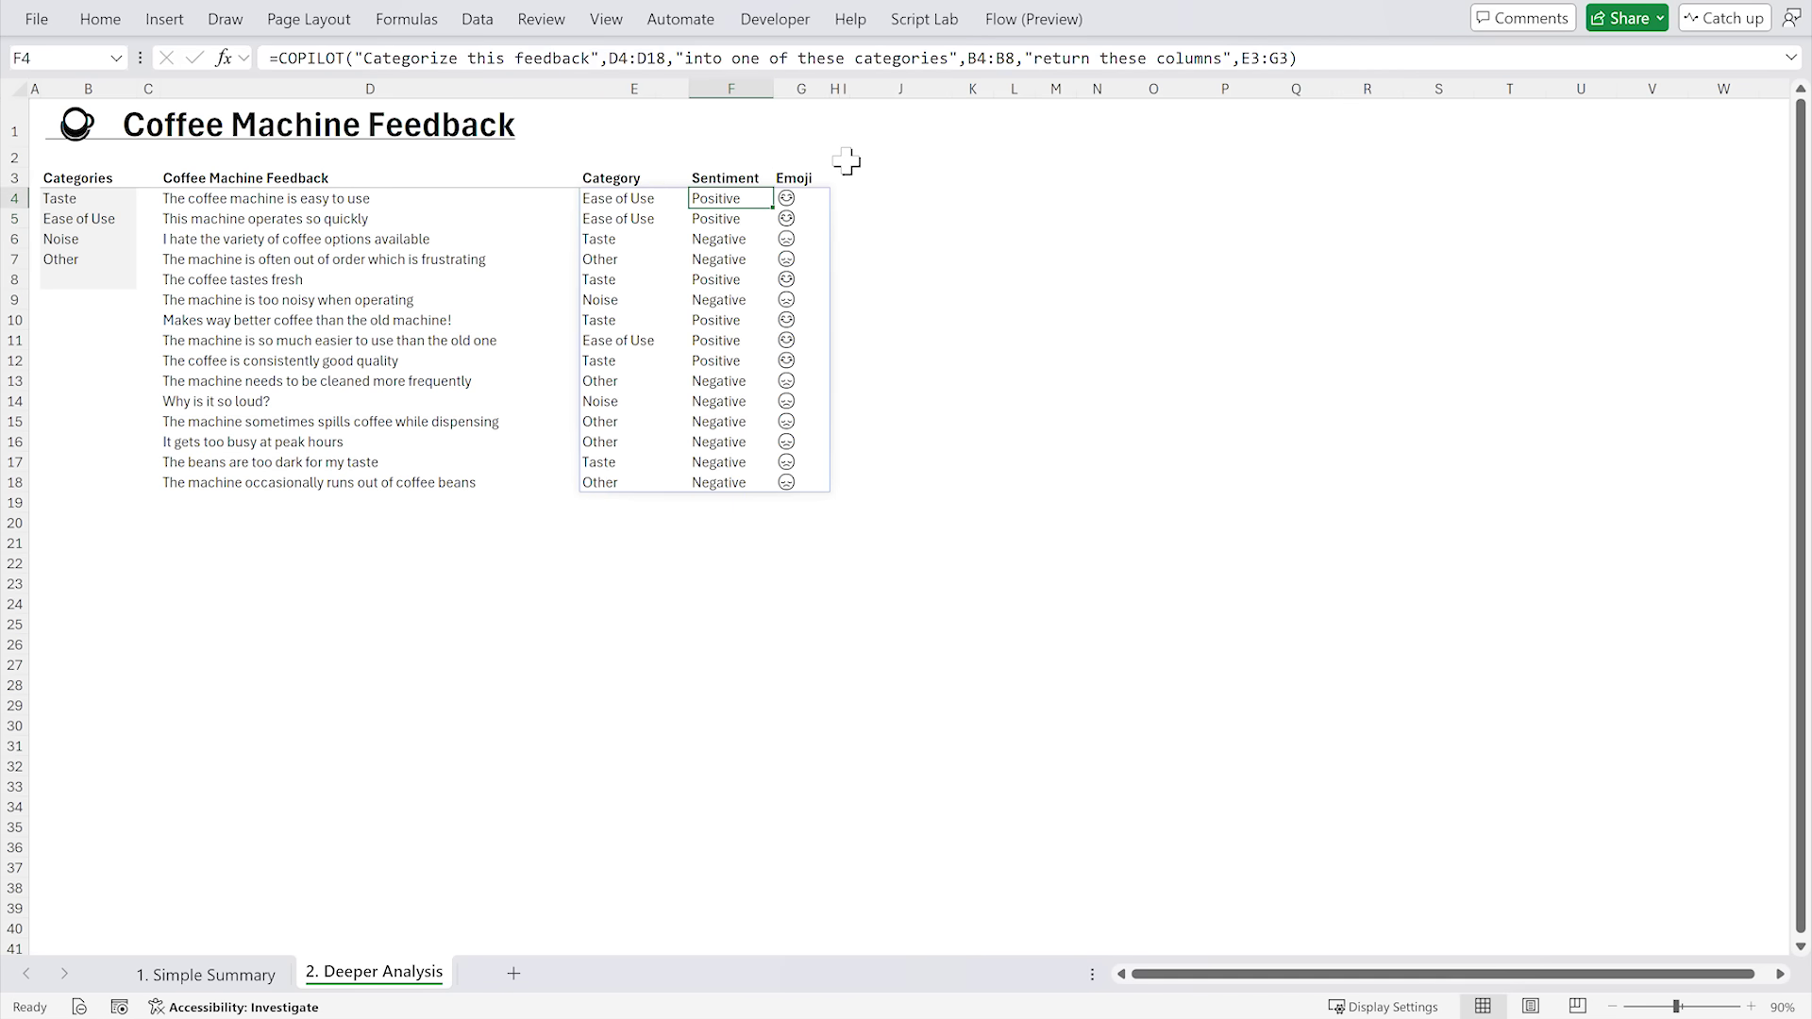
{"action": "key", "text": "Right"}
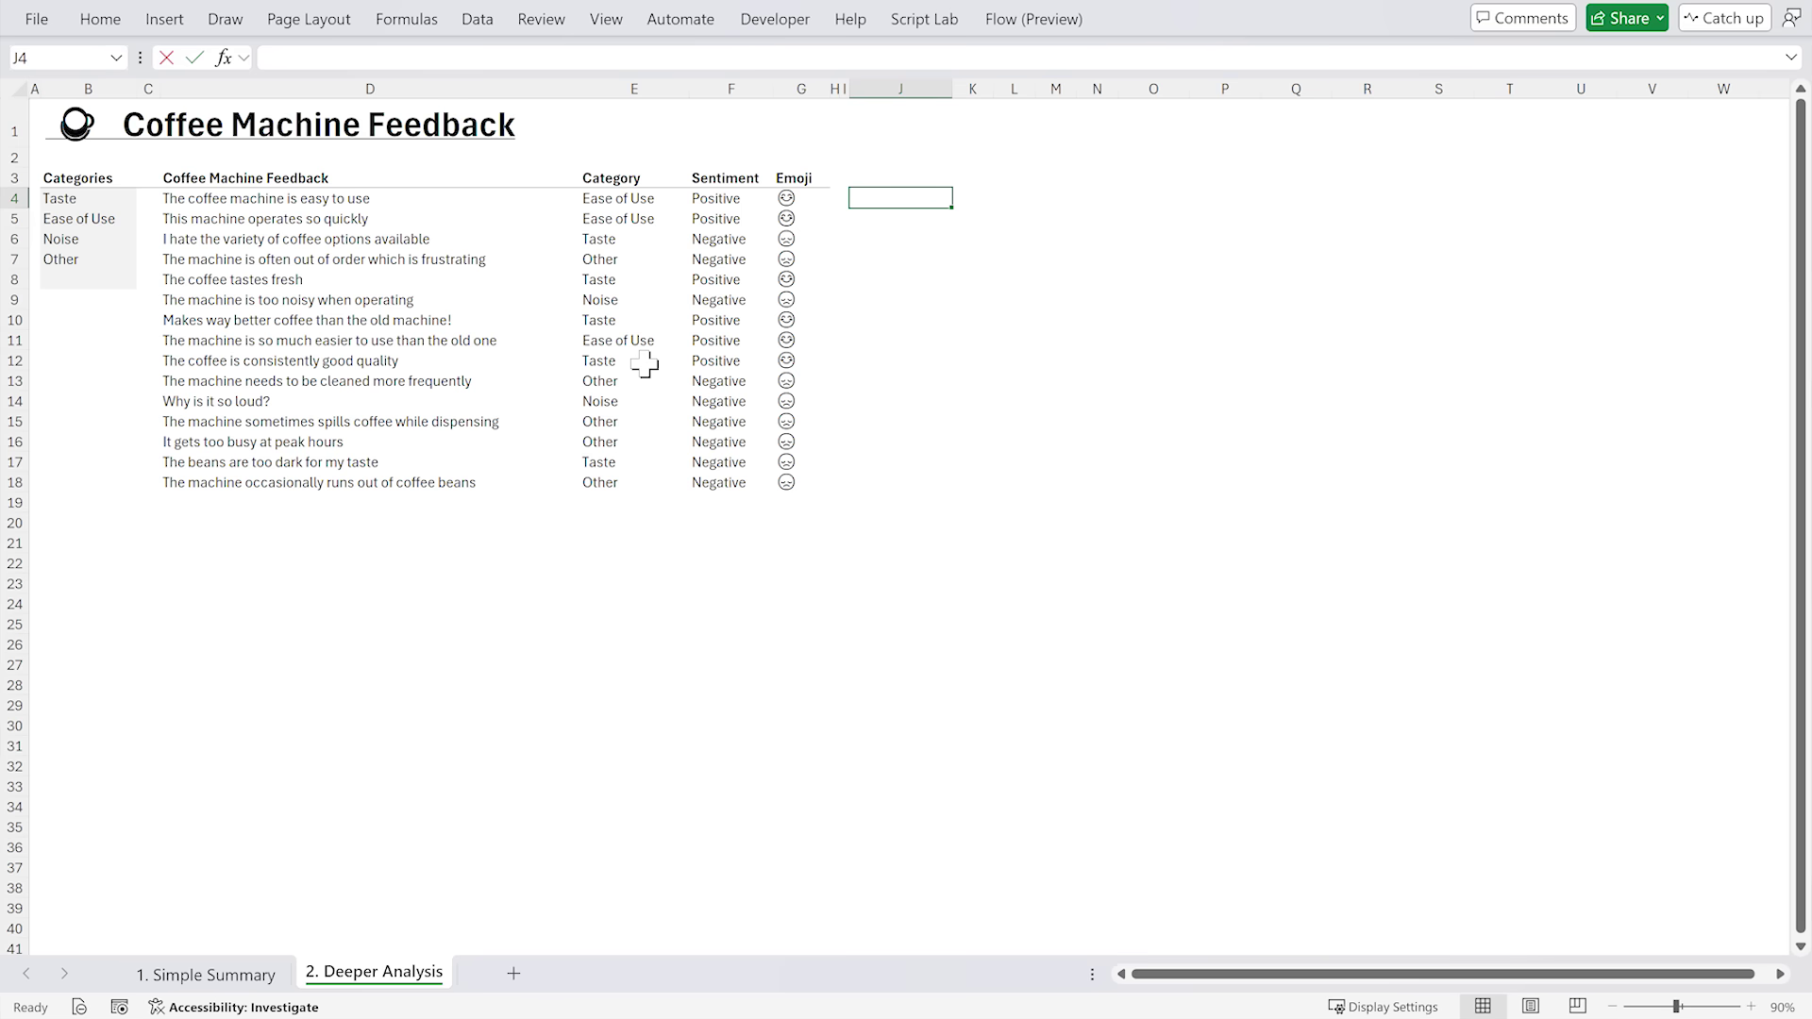
Step: In J4 enter =PIVOTBY(E4:E18, G4:G18, G4:G18, COUNTA) counting categories by emoji
{"action": "type", "text": "="}
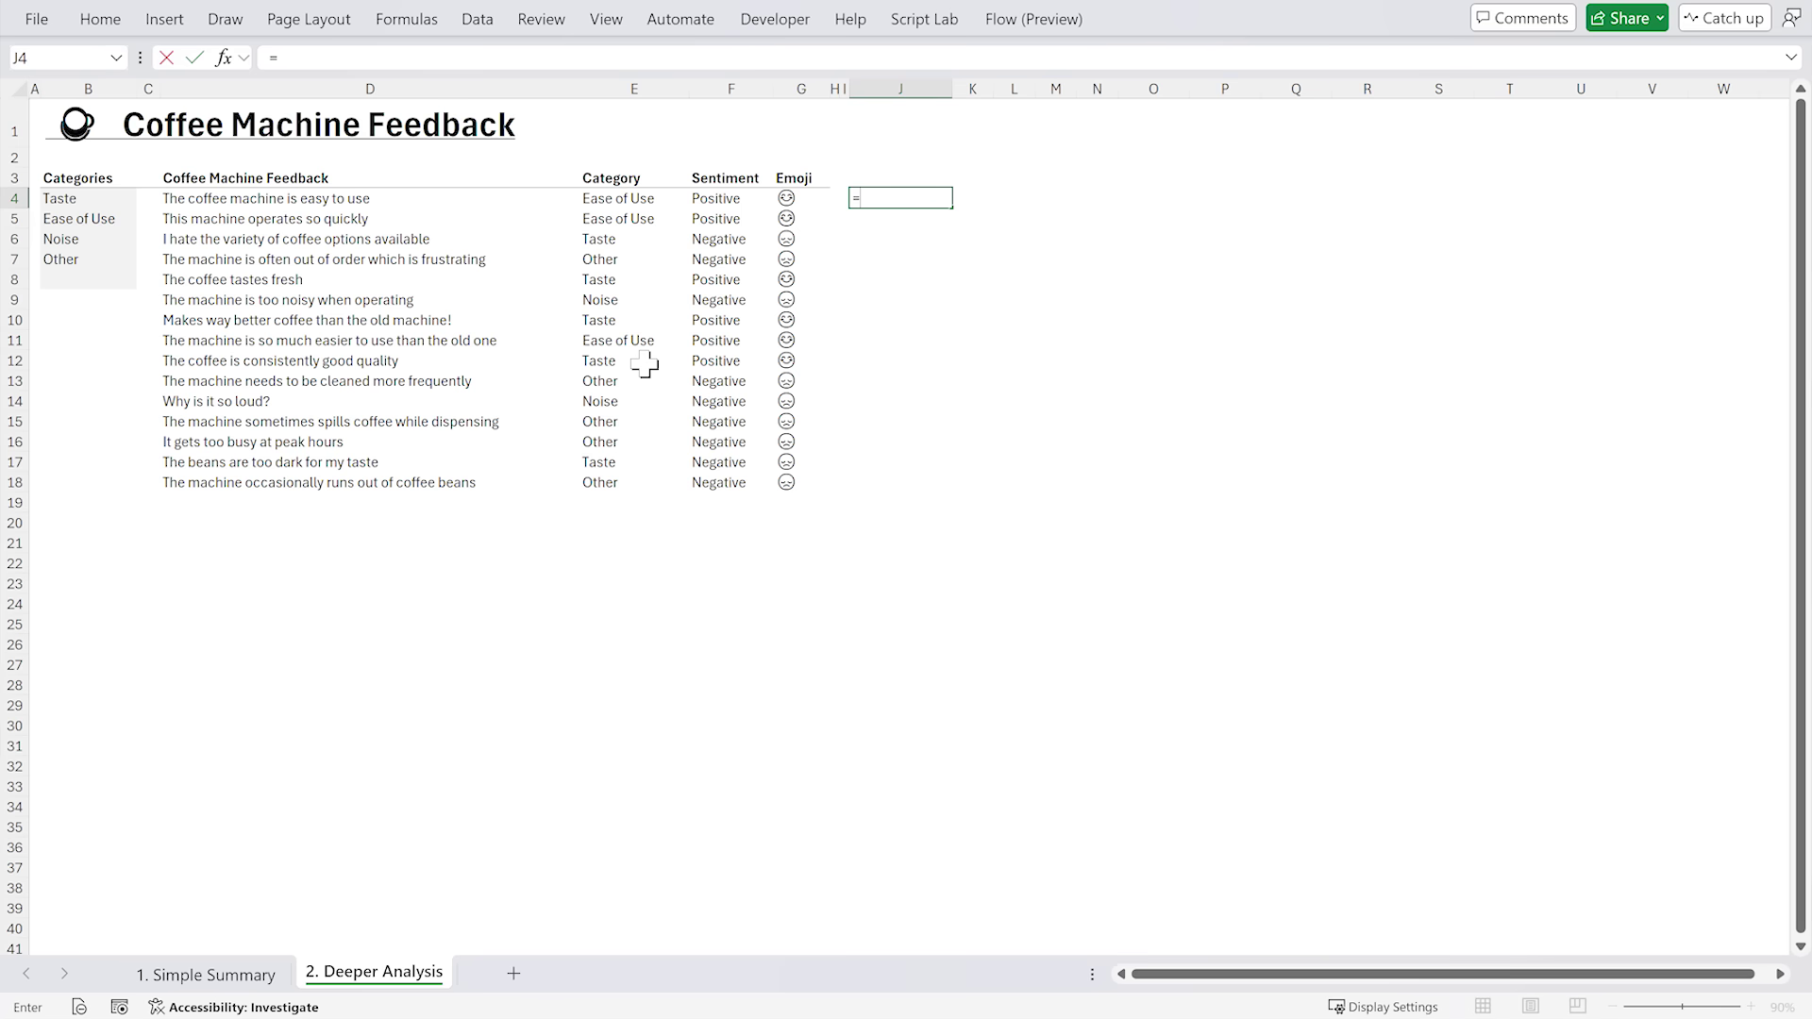
{"action": "type", "text": "pivot"}
{"action": "key", "text": "Tab"}
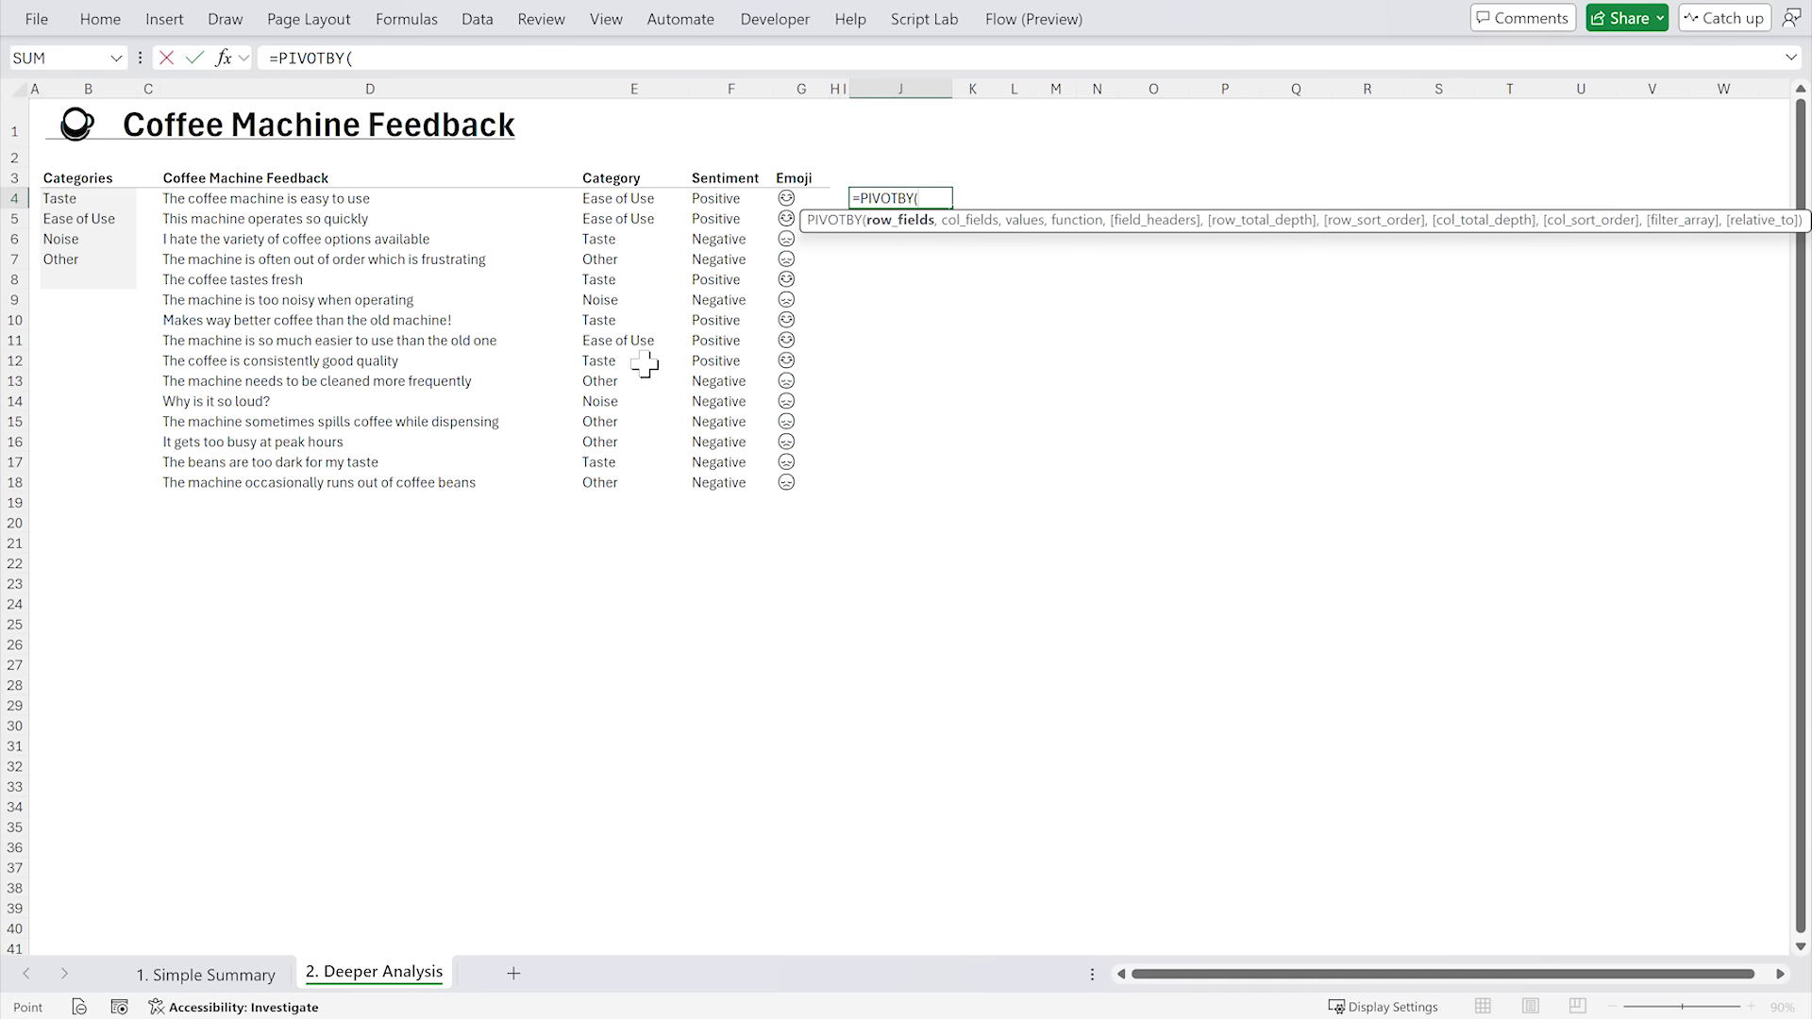
{"action": "left_click_drag", "start_coordinate": [611, 193], "coordinate": [618, 482]}
{"action": "type", "text": ","}
{"action": "left_click", "coordinate": [787, 204]}
{"action": "left_click_drag", "start_coordinate": [787, 206], "coordinate": [795, 474]}
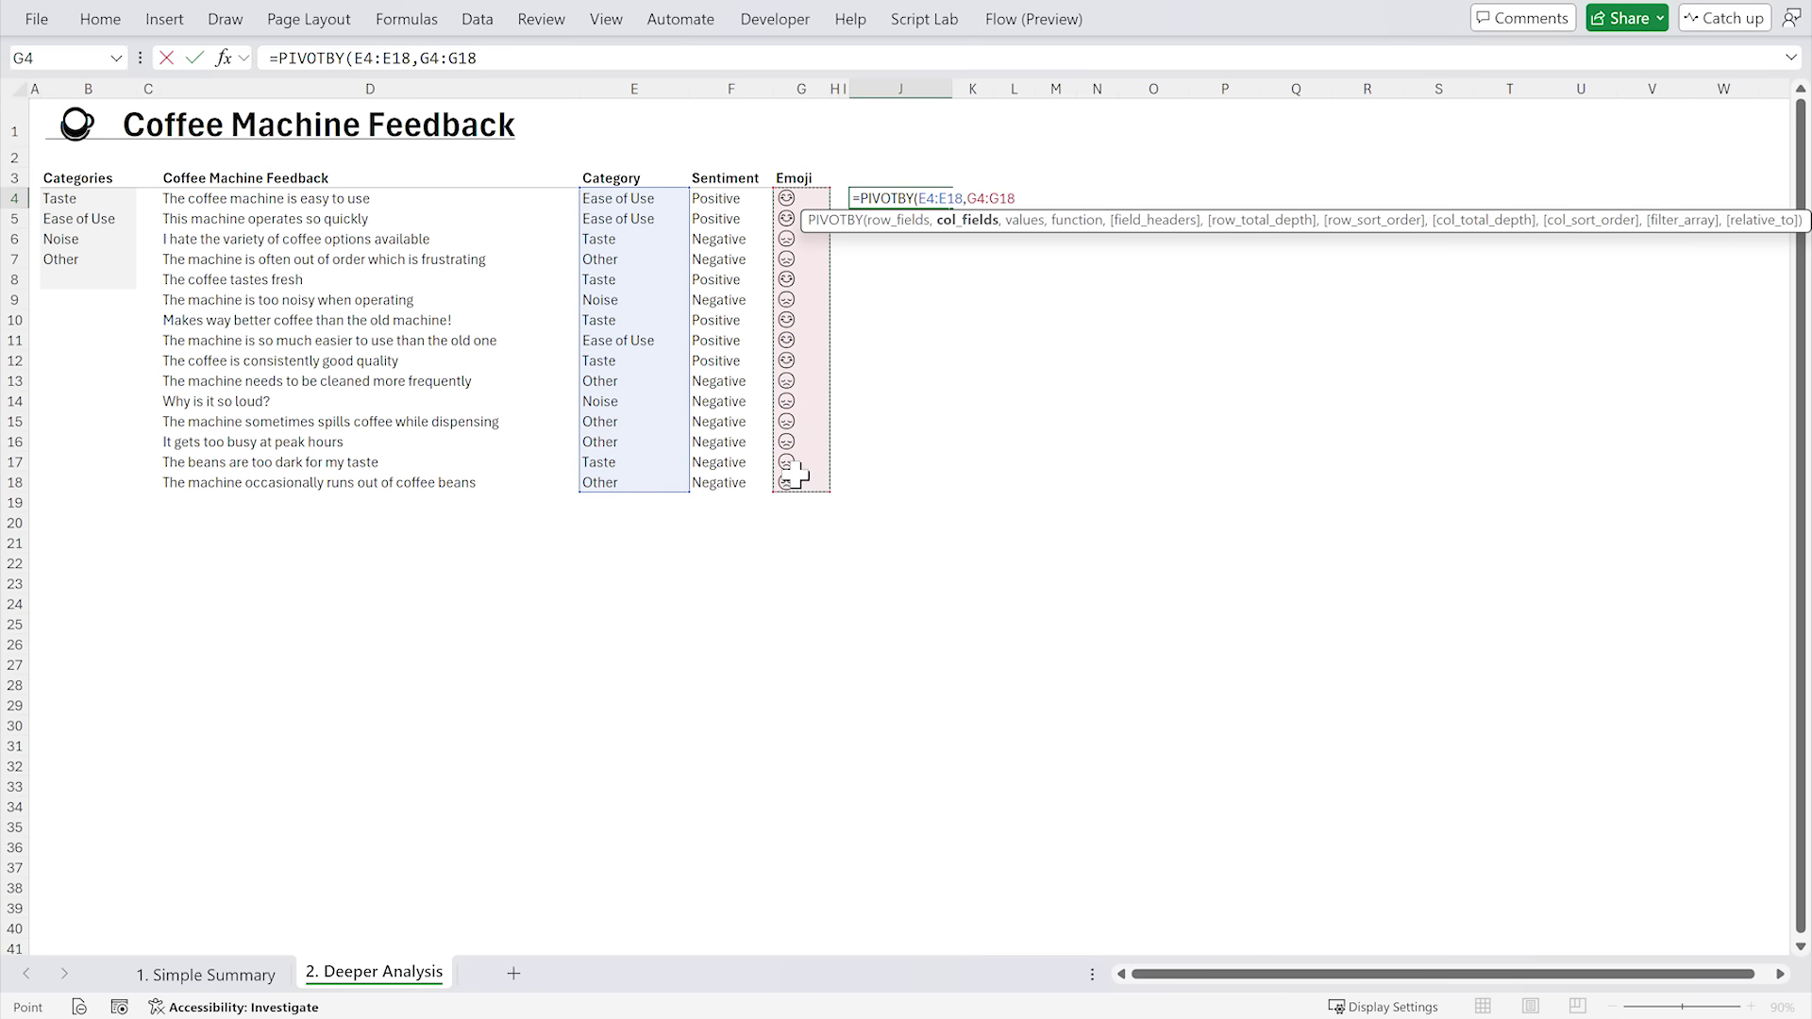
{"action": "type", "text": ","}
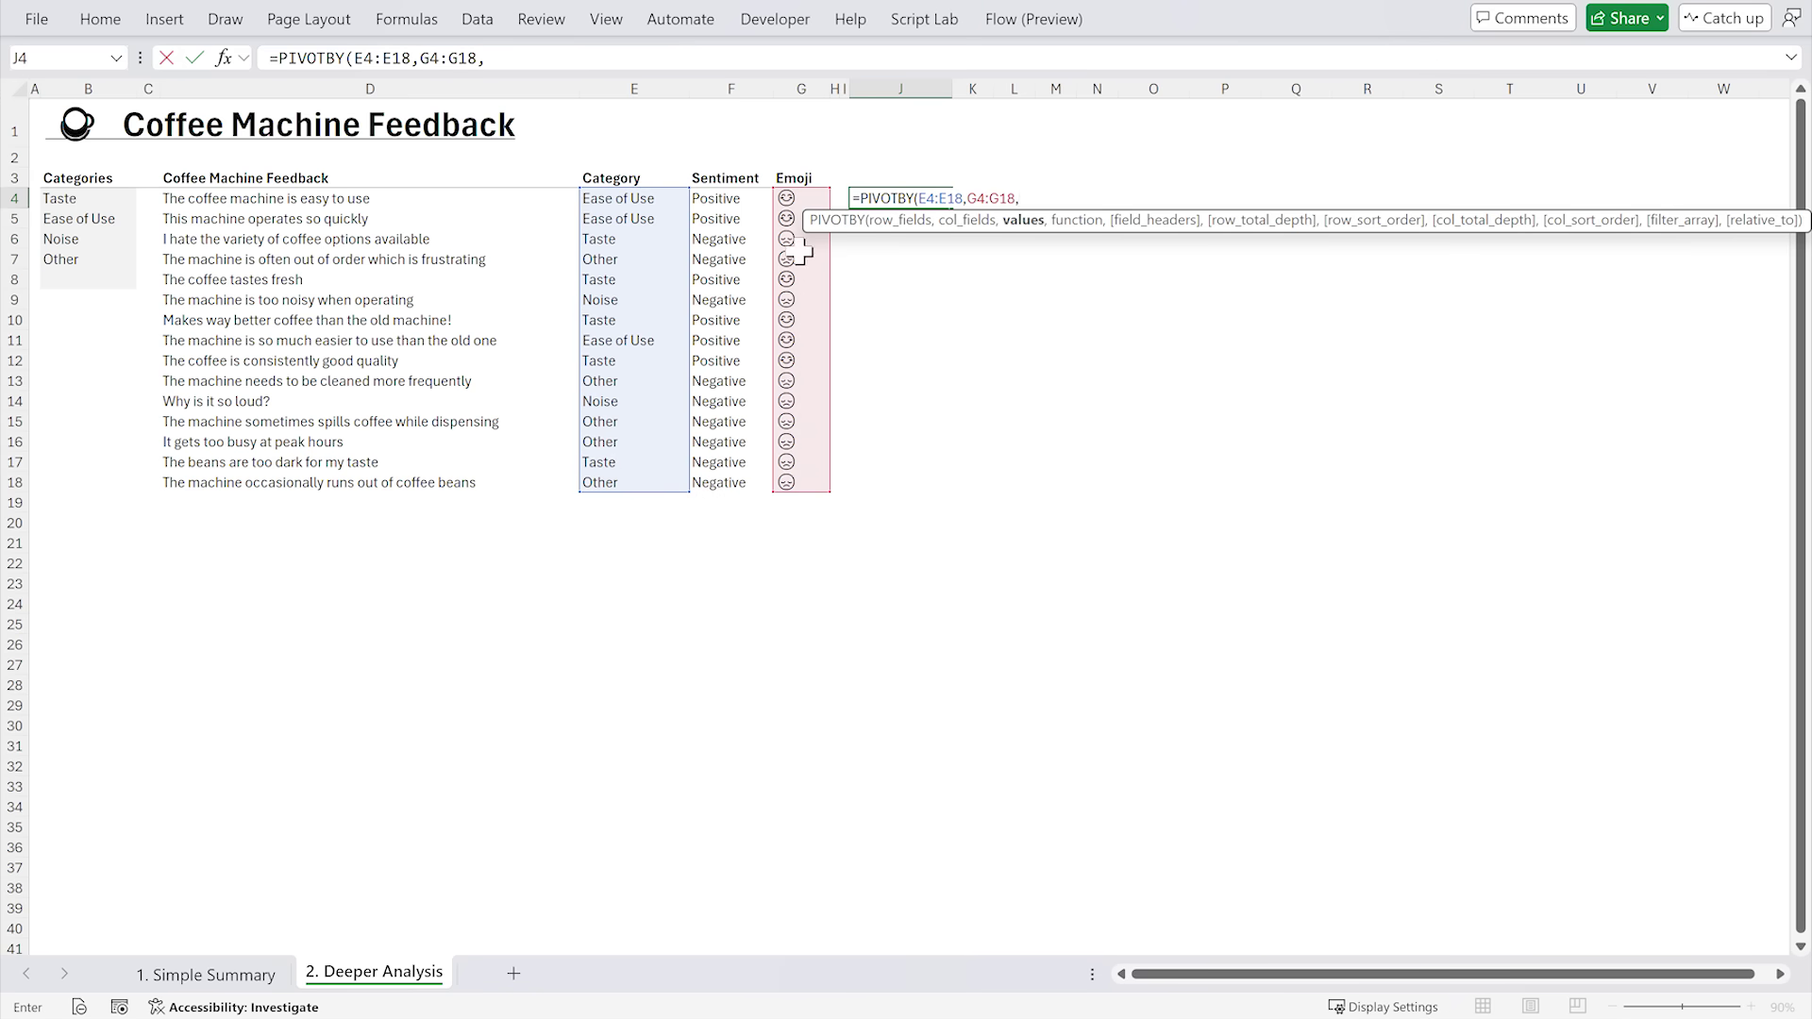
{"action": "left_click_drag", "start_coordinate": [802, 198], "coordinate": [810, 479]}
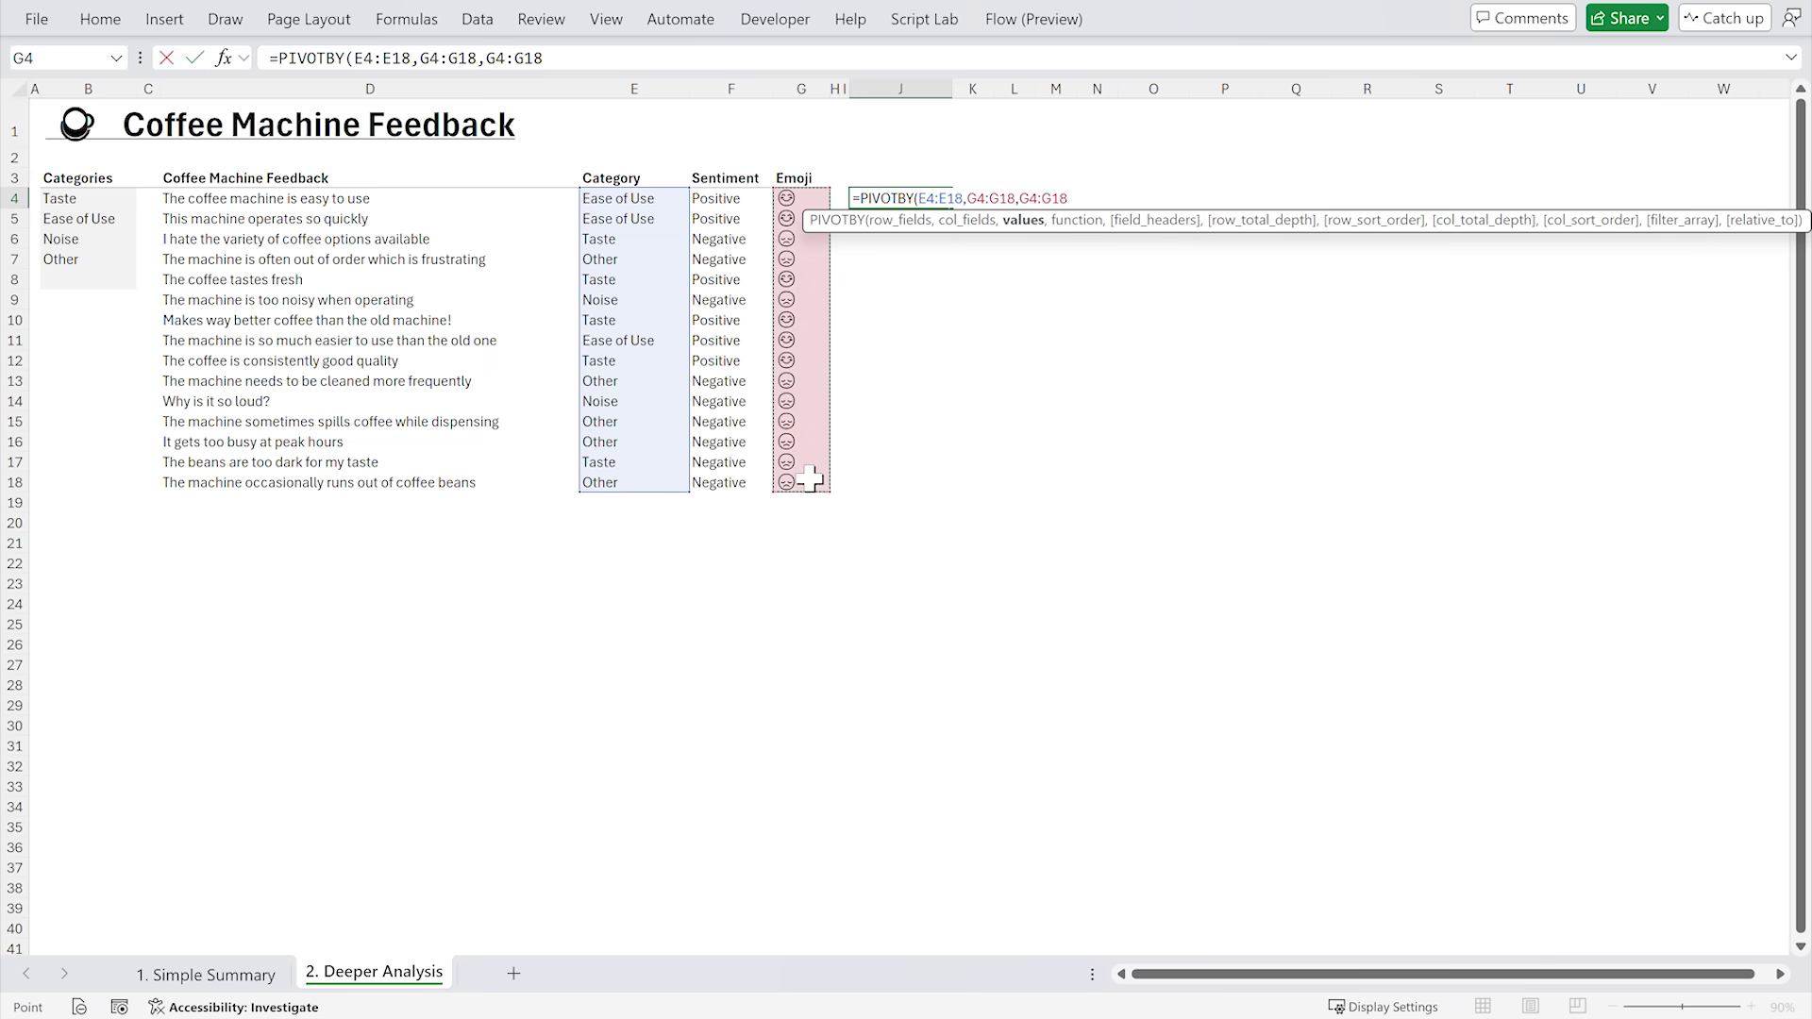
{"action": "type", "text": ",counta"}
{"action": "key", "text": "Tab"}
{"action": "type", "text": ")"}
{"action": "key", "text": "Return"}
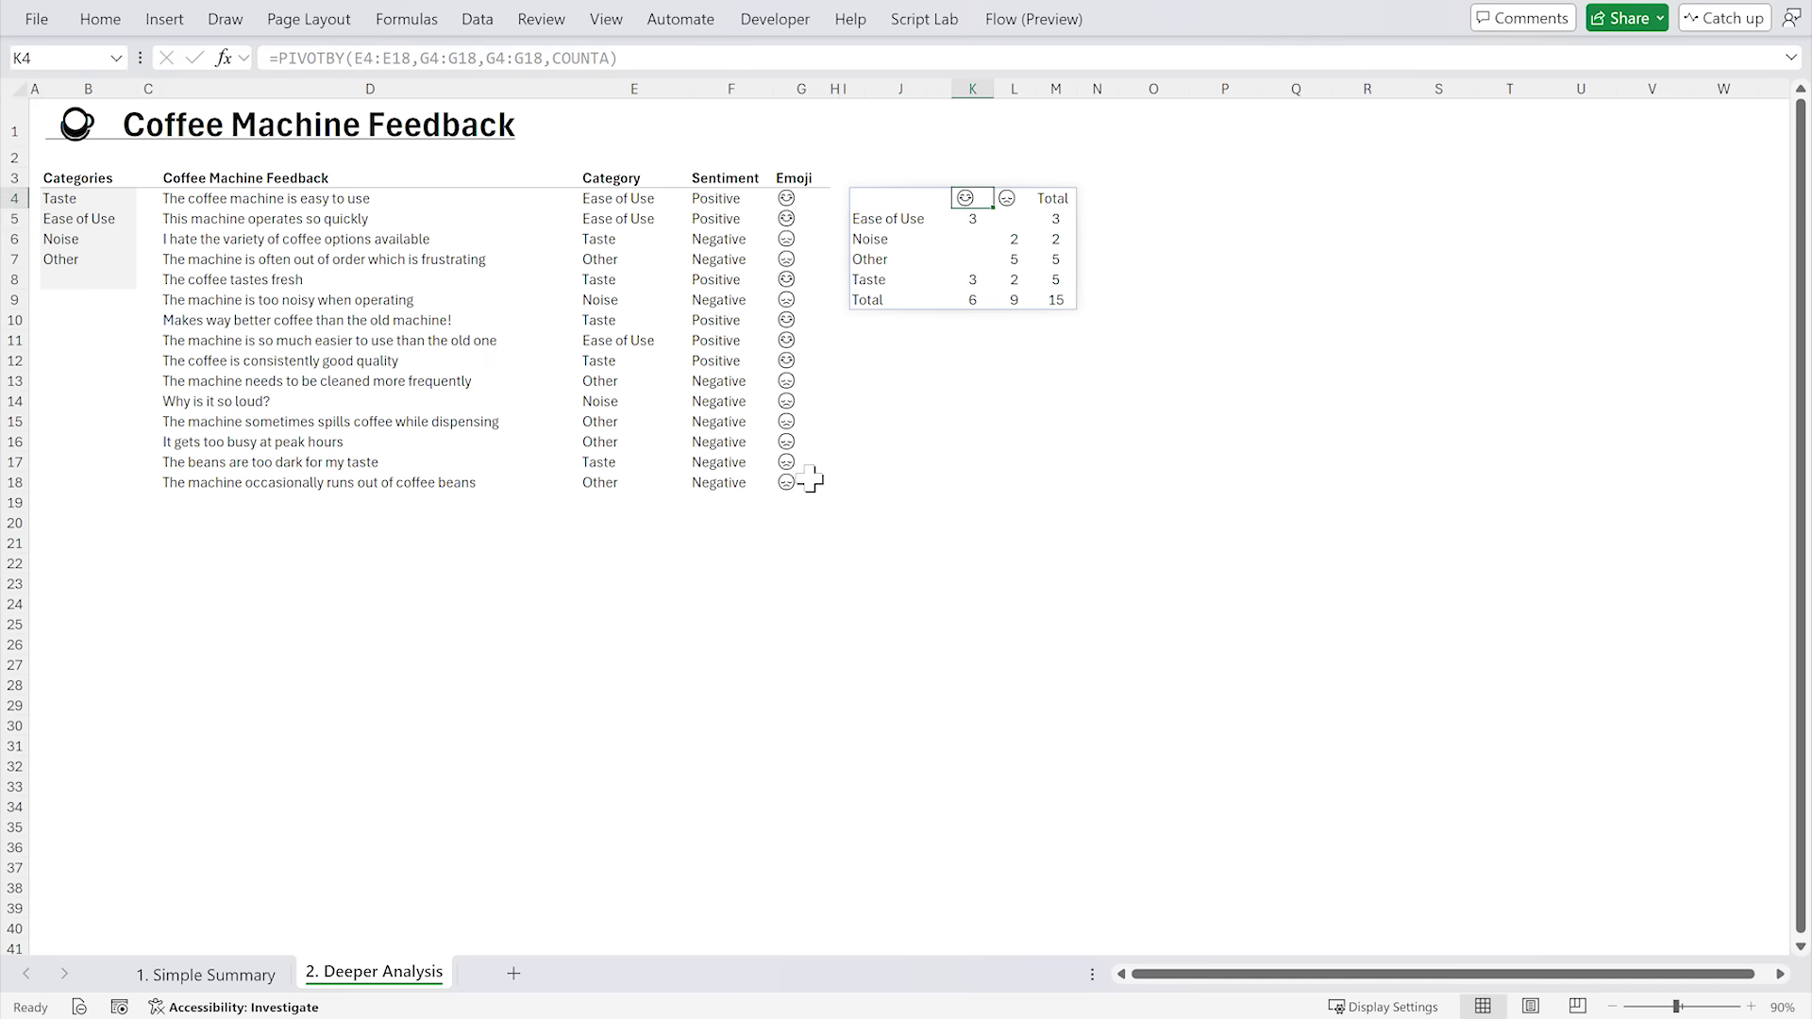
Step: Step through the pivot's category labels, emoji headings and counts
{"action": "key", "text": "shift+Down"}
{"action": "key", "text": "shift+Down"}
{"action": "key", "text": "shift+Down"}
{"action": "key", "text": "shift+Down"}
{"action": "key", "text": "shift+Right"}
{"action": "key", "text": "Up"}
{"action": "key", "text": "Right"}
{"action": "key", "text": "shift+Right"}
{"action": "key", "text": "Right"}
{"action": "key", "text": "Down"}
{"action": "key", "text": "Down"}
{"action": "key", "text": "Down"}
{"action": "key", "text": "Down"}
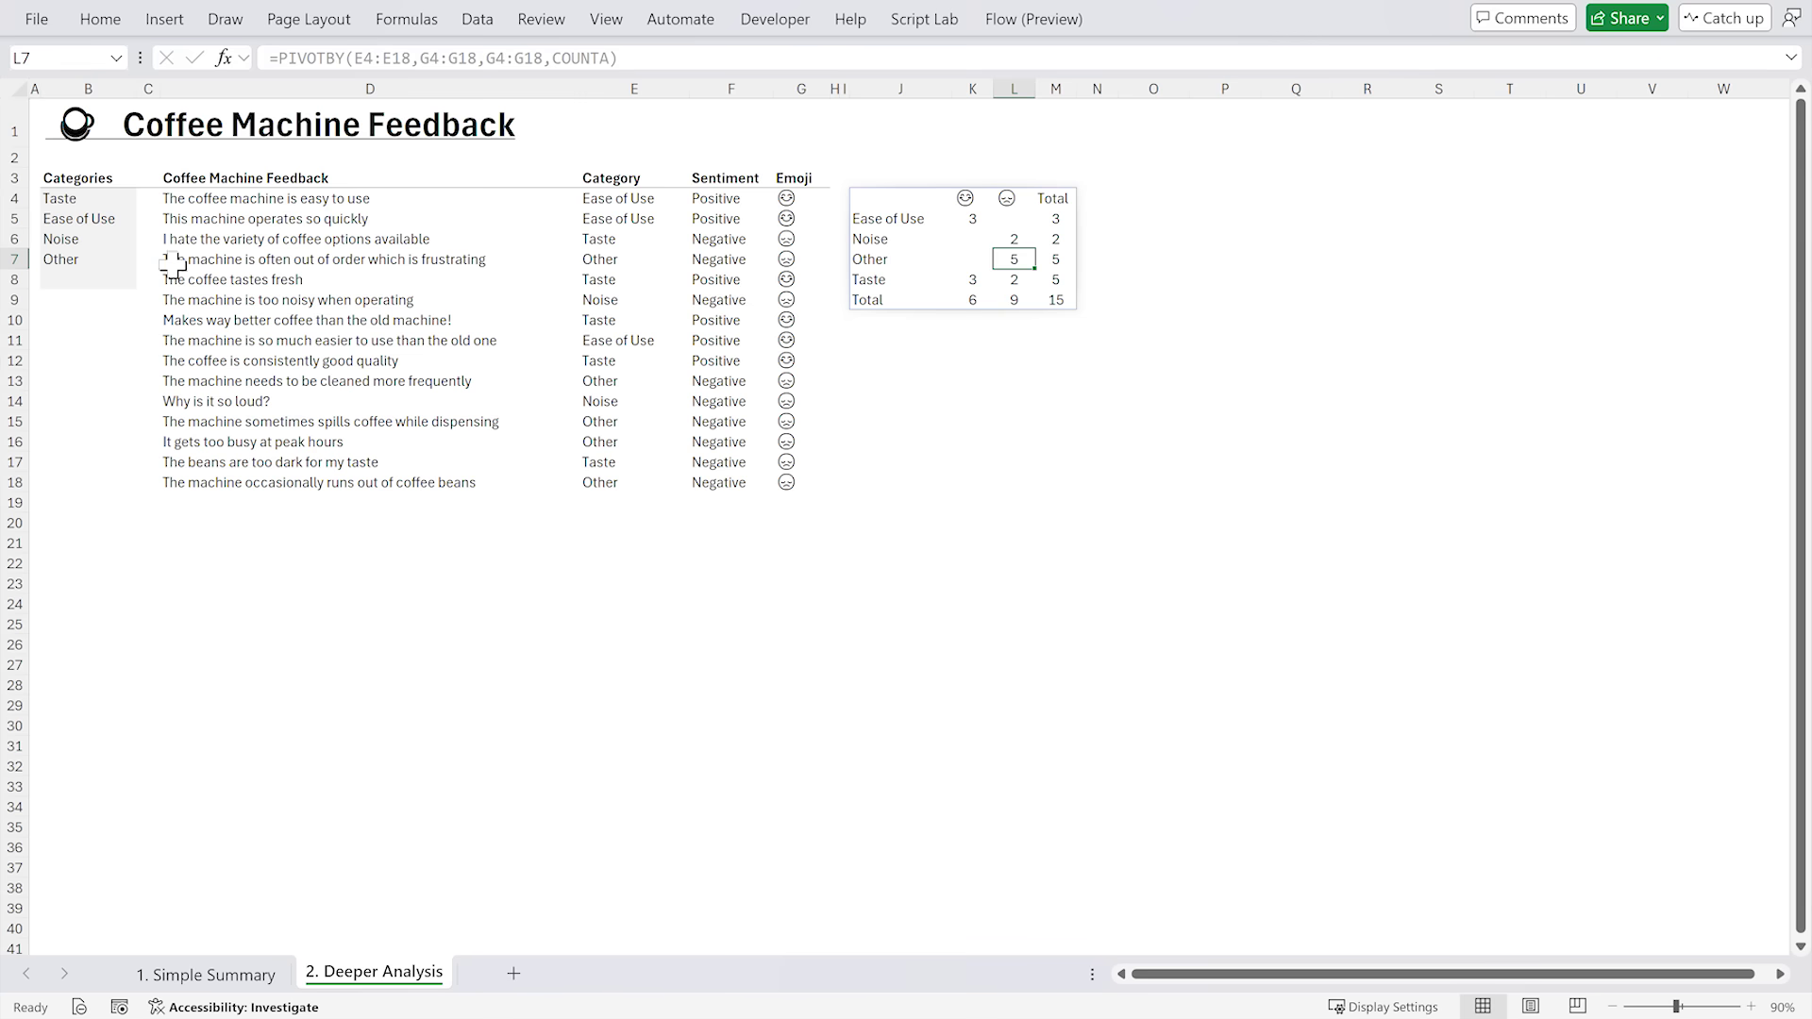
{"action": "left_click", "coordinate": [88, 279]}
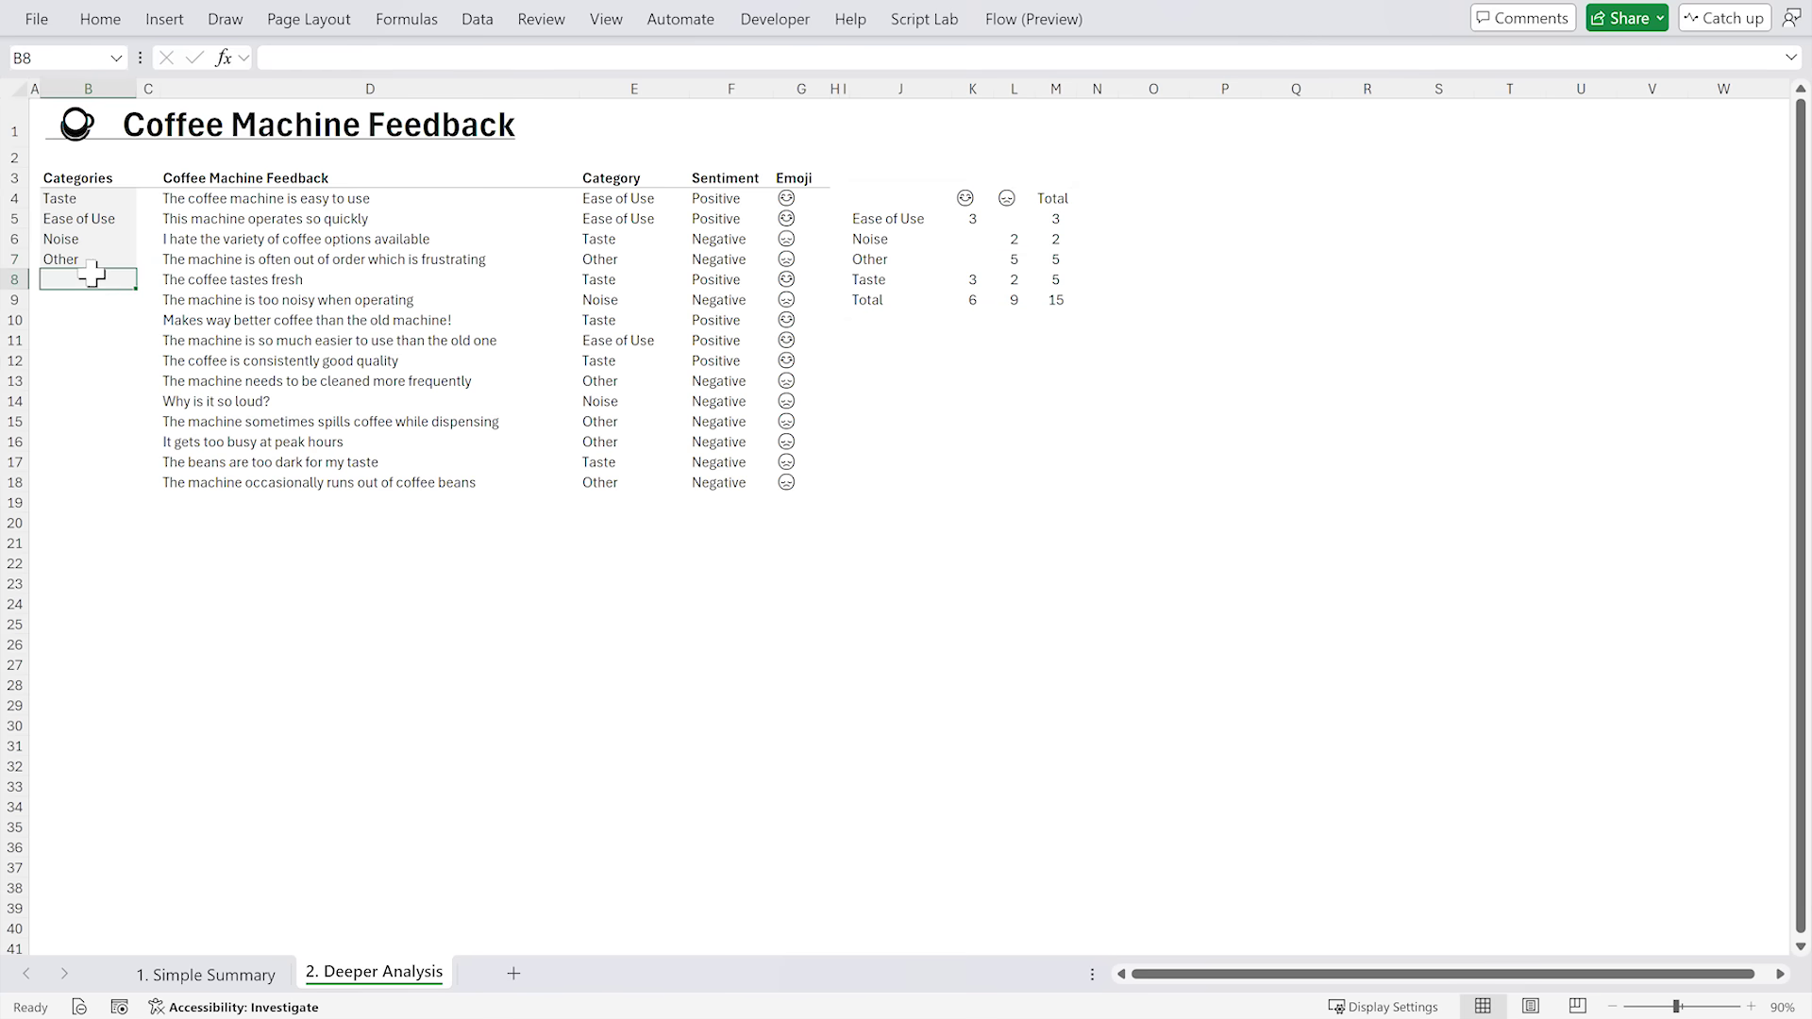
Step: Enter Maintenance in B8 as the fifth category
{"action": "type", "text": "Maintenance"}
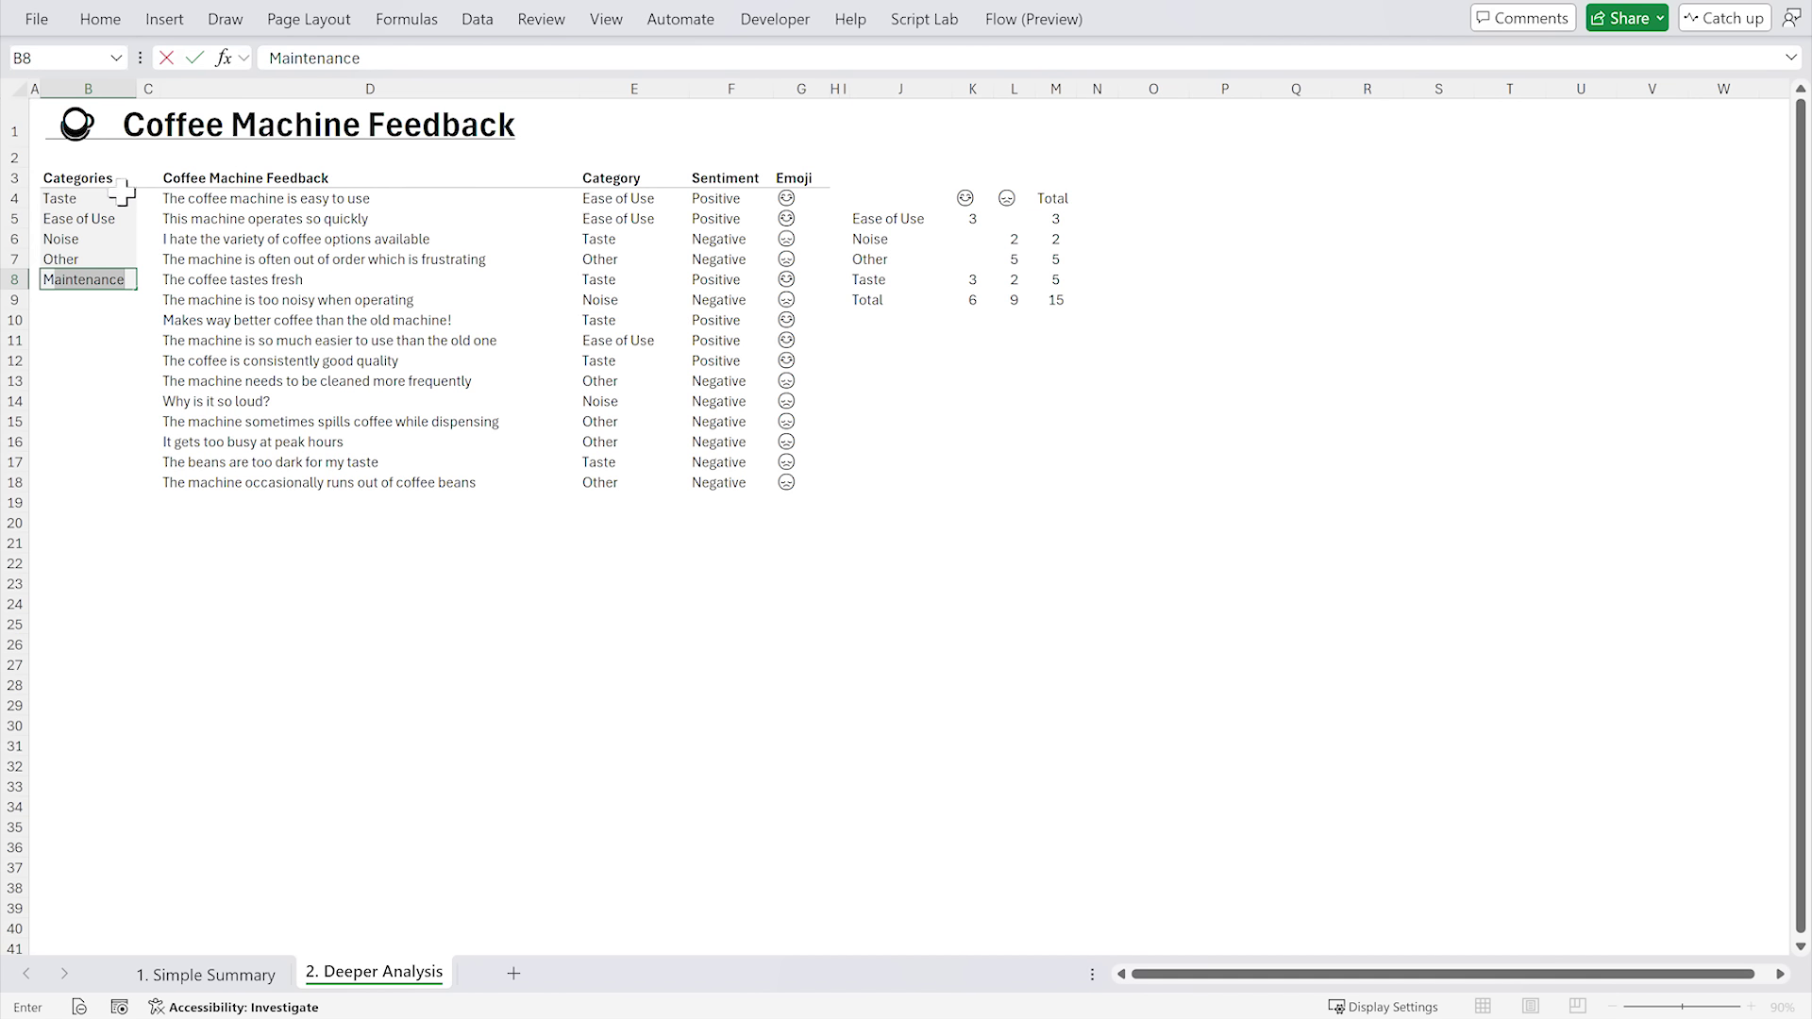
{"action": "key", "text": "Return"}
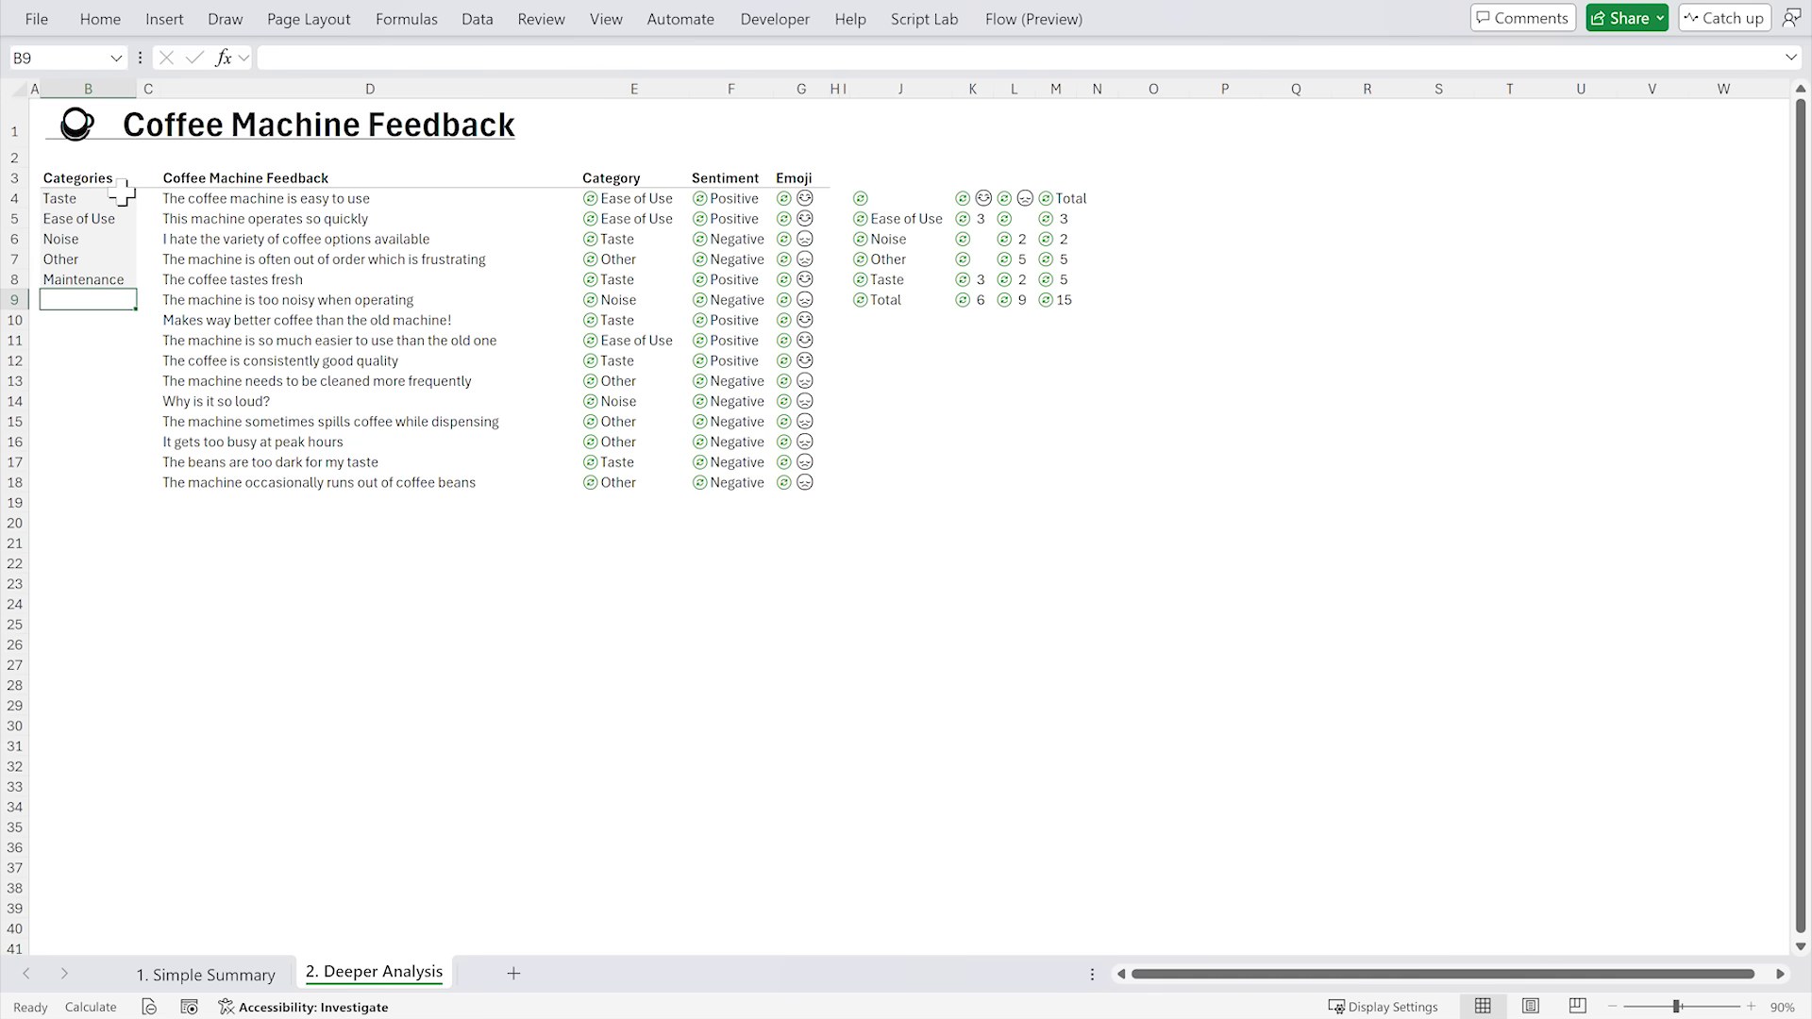